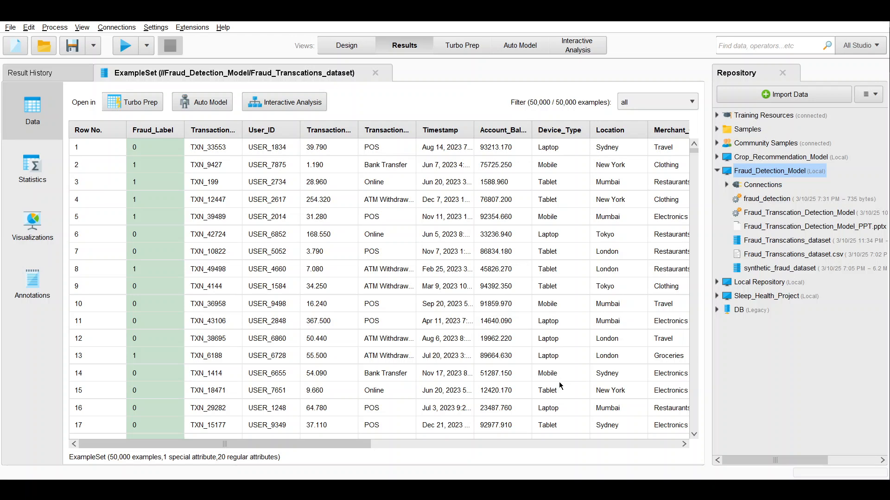
# Step: Place Fraud_Transcations_dataset from the Fraud_Detection_Model repository as a Retrieve operator in the empty process in the Design view
pyautogui.click(356, 51)
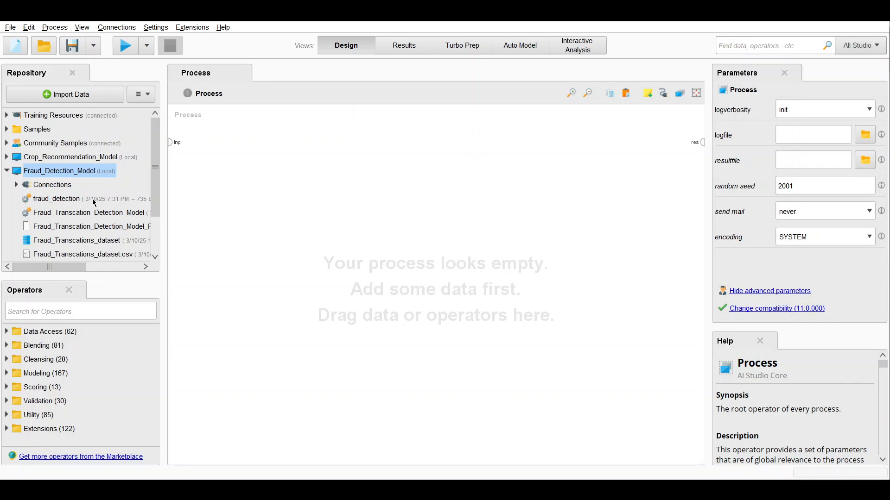
pyautogui.scroll(-1, 95, 237)
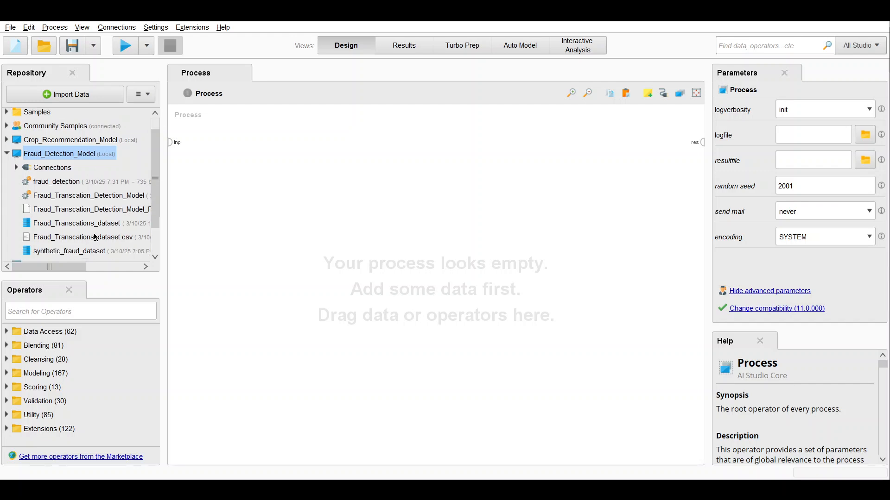
pyautogui.scroll(-1, 95, 236)
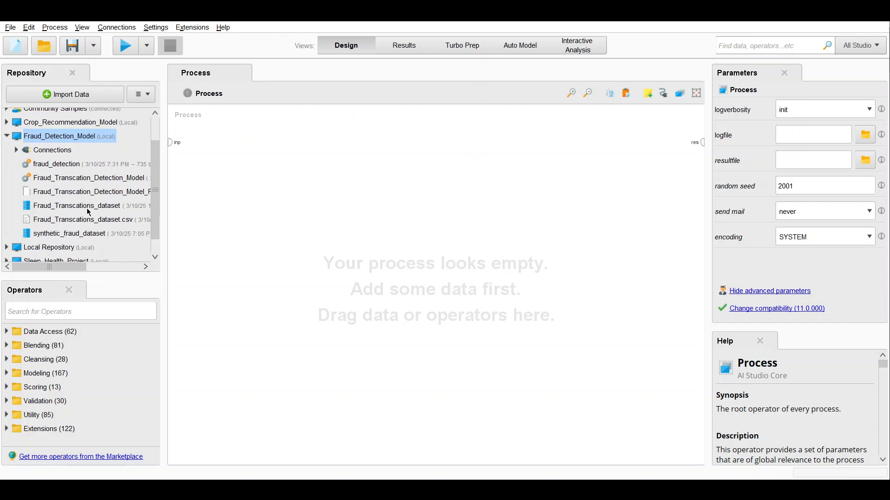
pyautogui.moveTo(89, 212); pyautogui.dragTo(209, 190)
pyautogui.moveTo(286, 182); pyautogui.dragTo(263, 182)
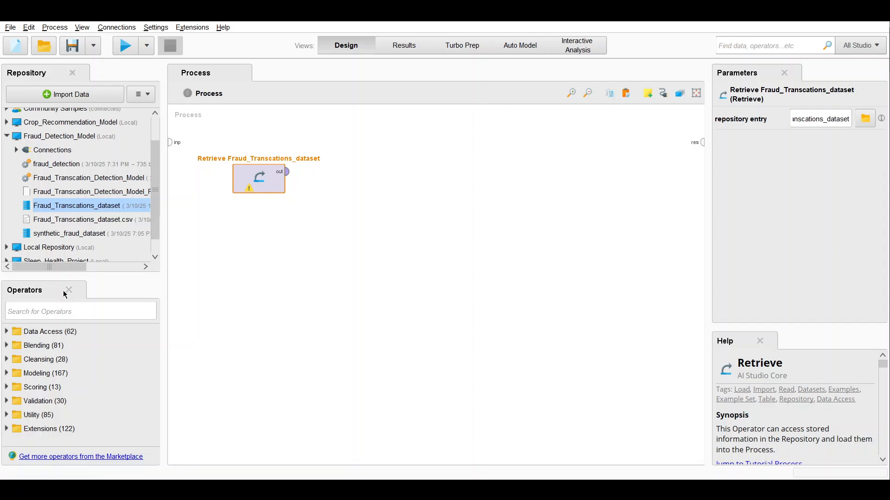
# Step: Add a Select Attributes operator and connect the Retrieve operator's output to its example set input
pyautogui.click(66, 309)
pyautogui.write('se')
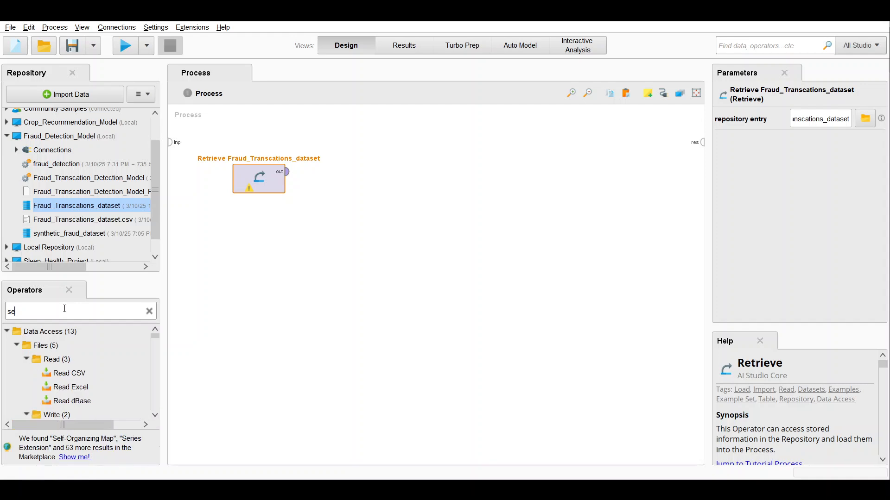
pyautogui.write('lle')
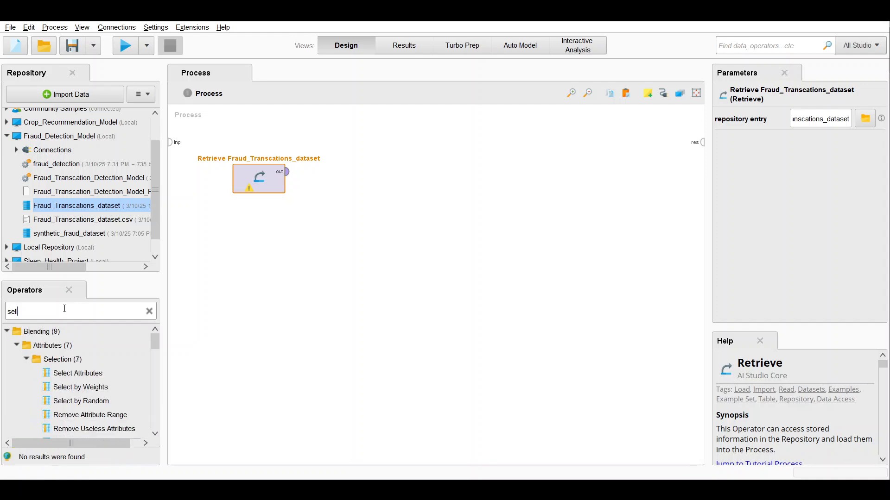
pyautogui.press('BackSpace')
pyautogui.press('BackSpace')
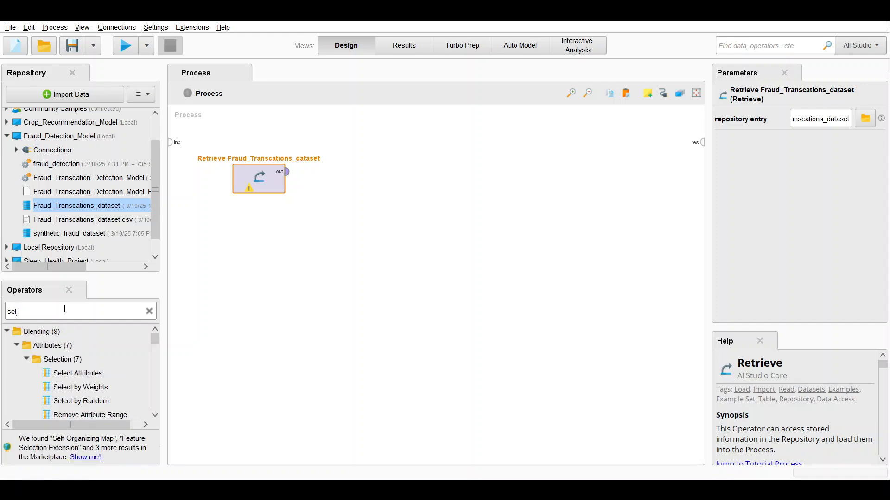
pyautogui.write('ect attr')
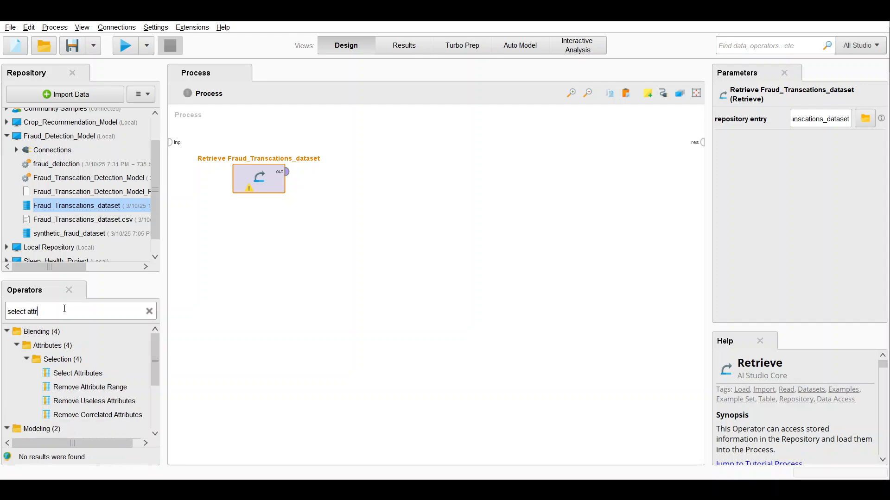
pyautogui.moveTo(78, 373); pyautogui.dragTo(433, 192)
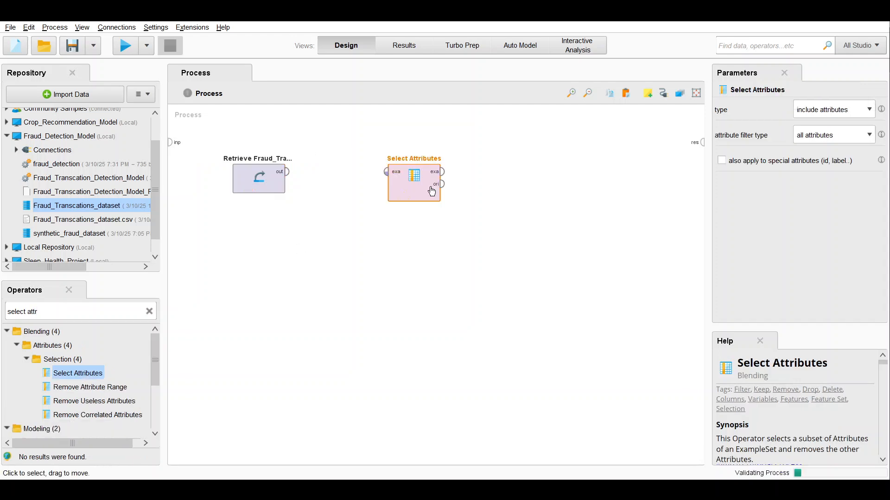
pyautogui.click(288, 172)
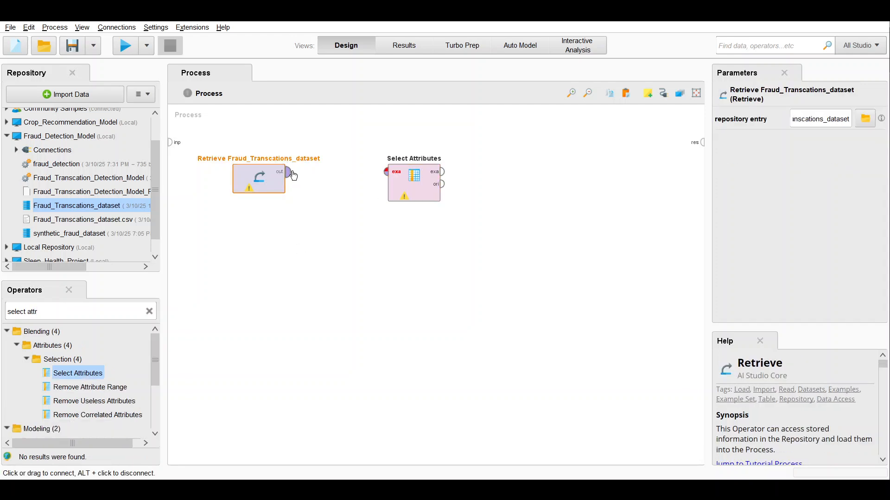
pyautogui.click(395, 175)
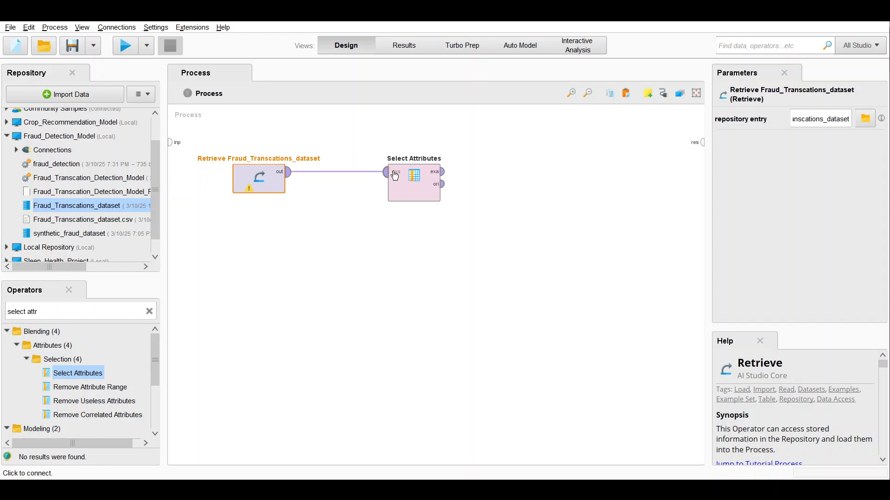
# Step: Set the Select Attributes filter type to a subset, choose the attributes, and move the operator next to Retrieve
pyautogui.click(408, 179)
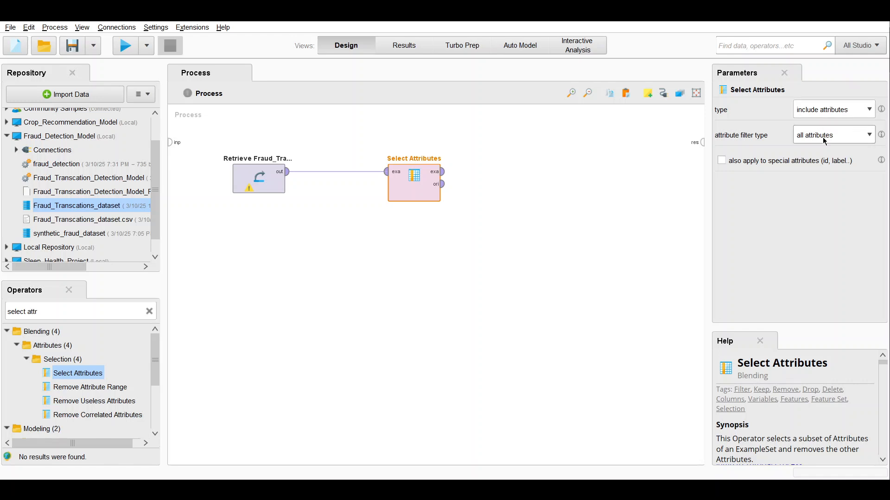
pyautogui.click(823, 168)
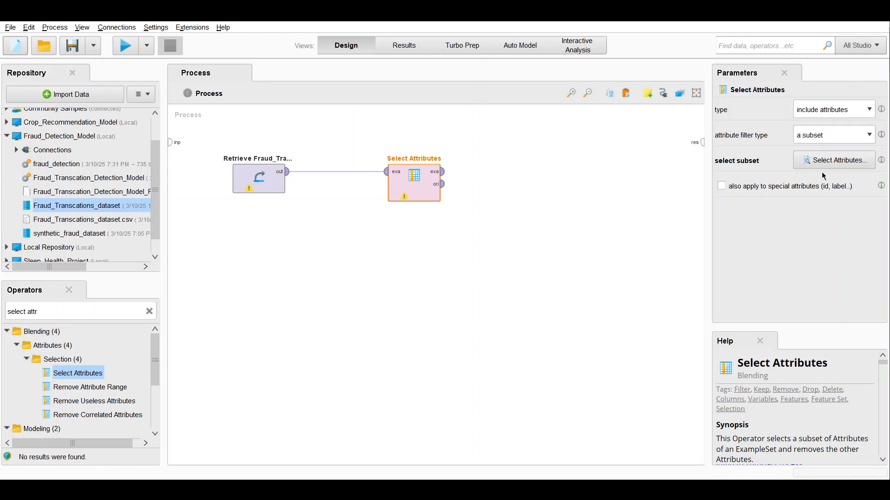
pyautogui.click(824, 161)
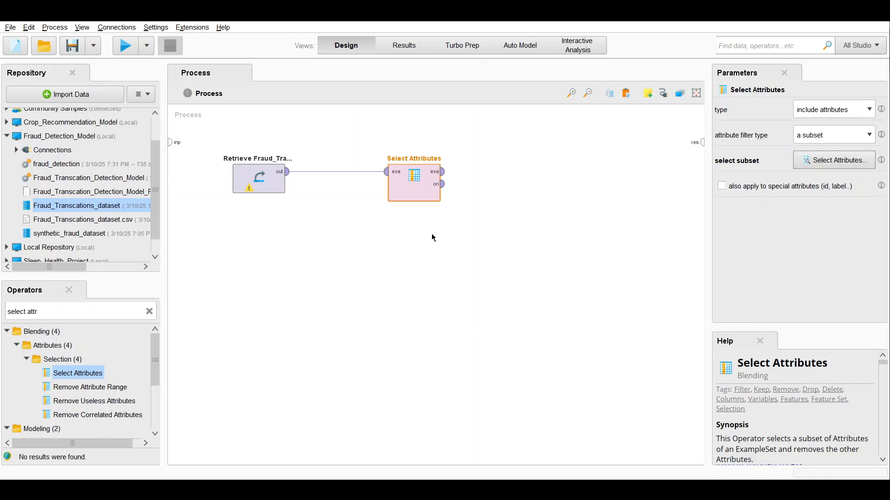
pyautogui.moveTo(417, 204); pyautogui.dragTo(336, 207)
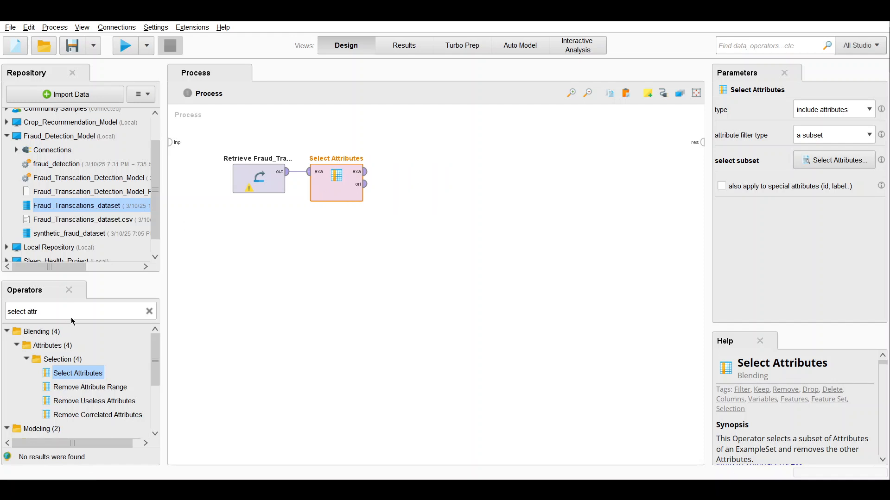
# Step: Add a Replace Missing Values operator beside Select Attributes and connect it to that operator's example set output
pyautogui.click(149, 311)
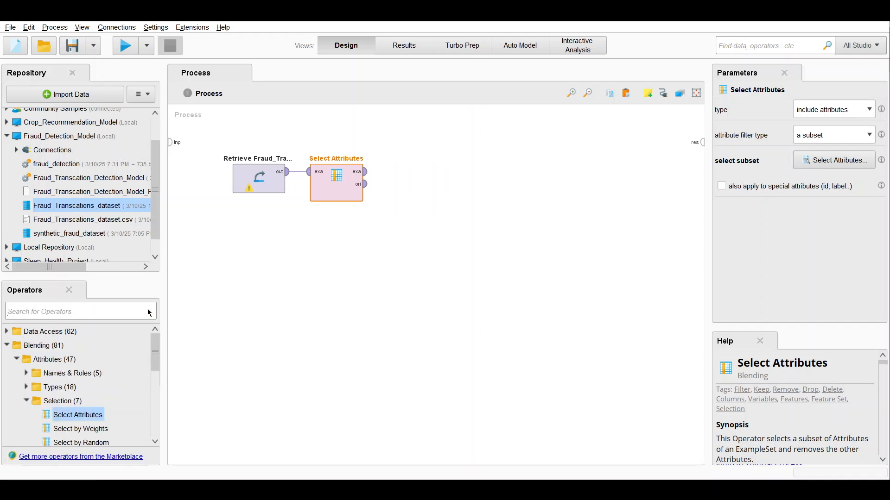
pyautogui.write('replace')
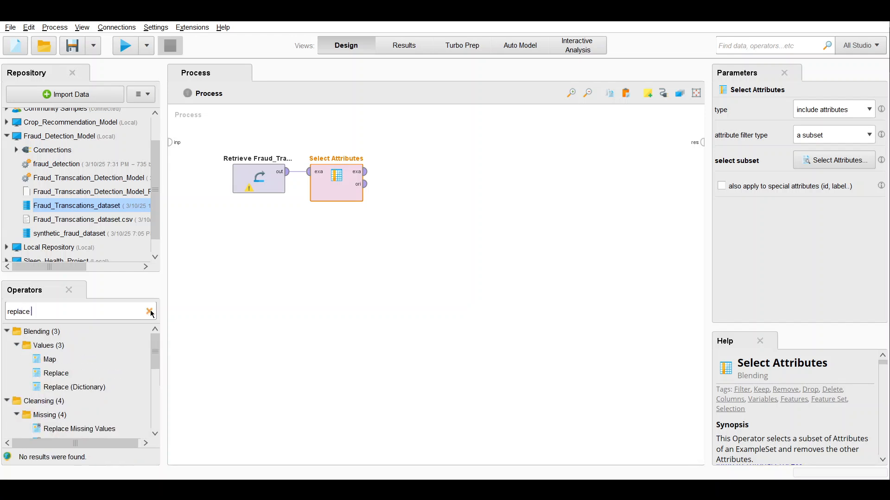
pyautogui.click(97, 430)
pyautogui.moveTo(96, 430); pyautogui.dragTo(469, 211)
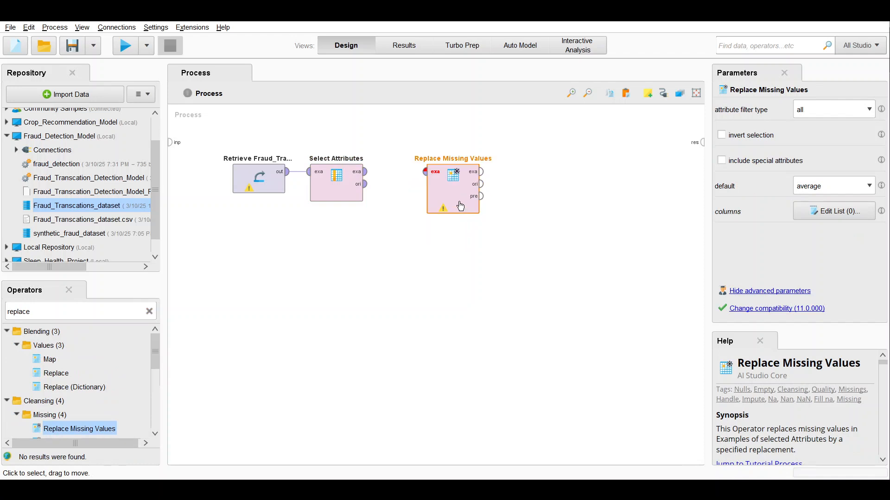
pyautogui.click(366, 172)
pyautogui.click(433, 179)
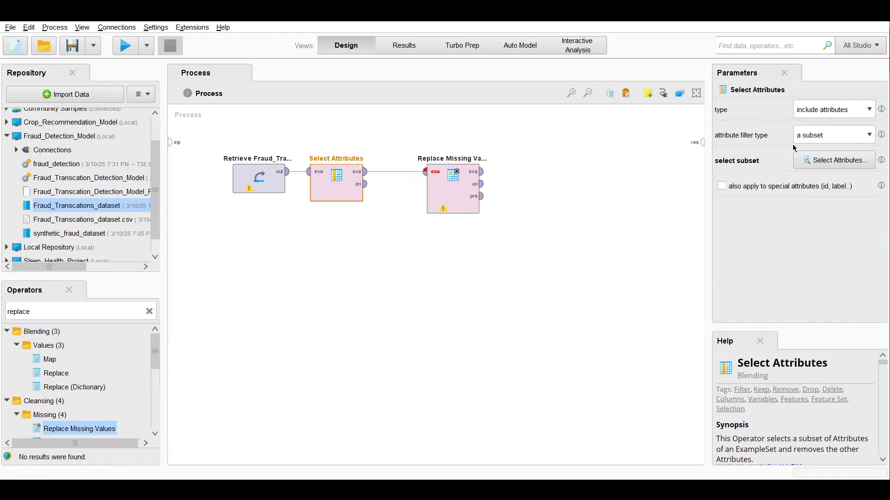
pyautogui.click(851, 165)
pyautogui.moveTo(463, 199); pyautogui.dragTo(425, 199)
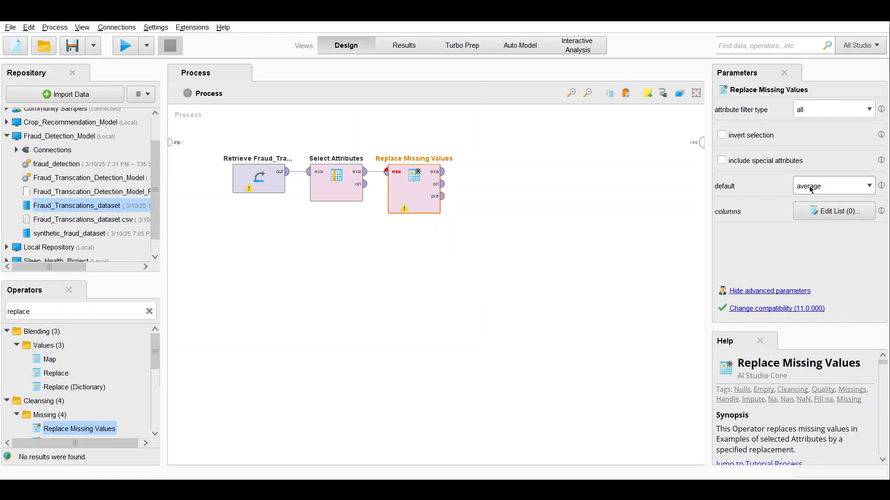
pyautogui.click(528, 326)
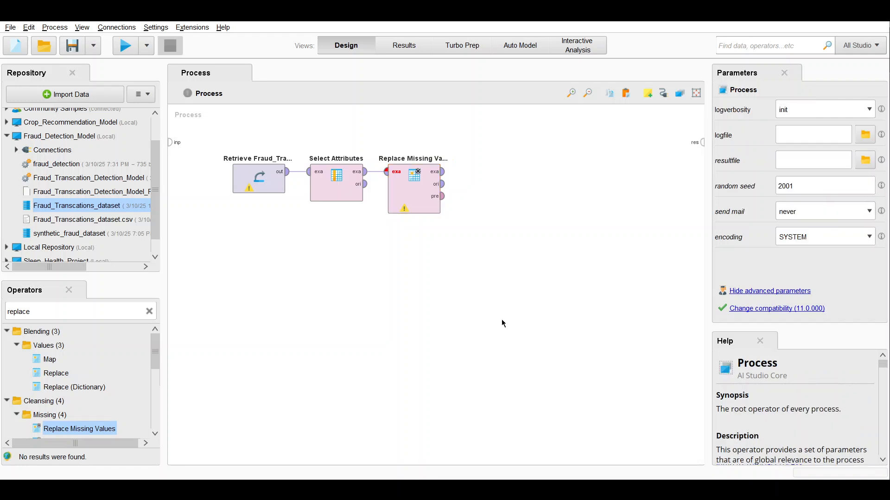
# Step: Add a Normalize operator beside Replace Missing Values and connect it to that operator's example set output
pyautogui.click(149, 312)
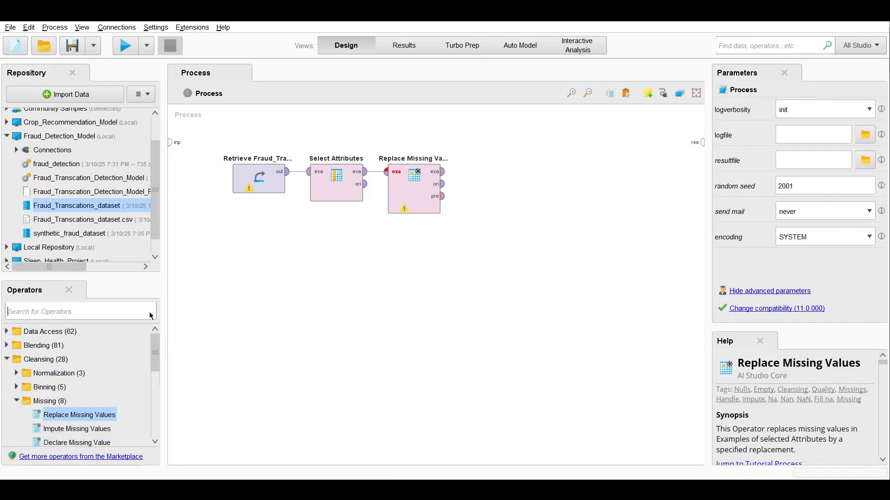
pyautogui.write('norma')
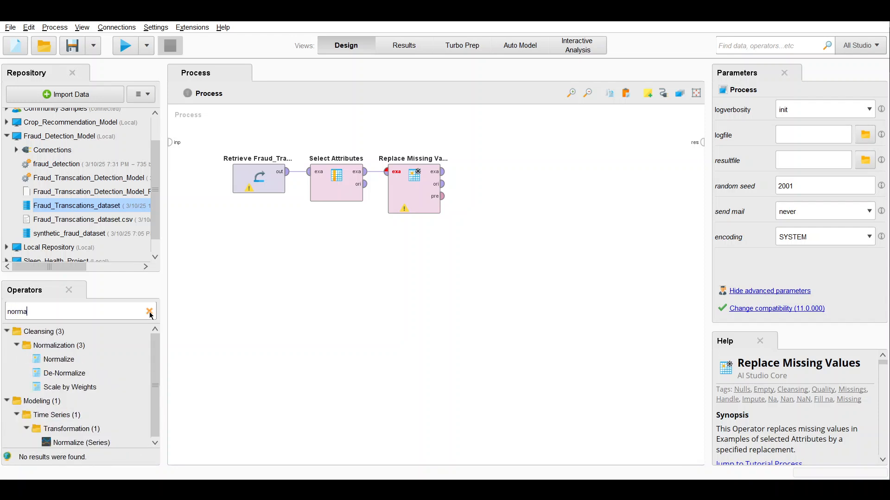
pyautogui.write('lize')
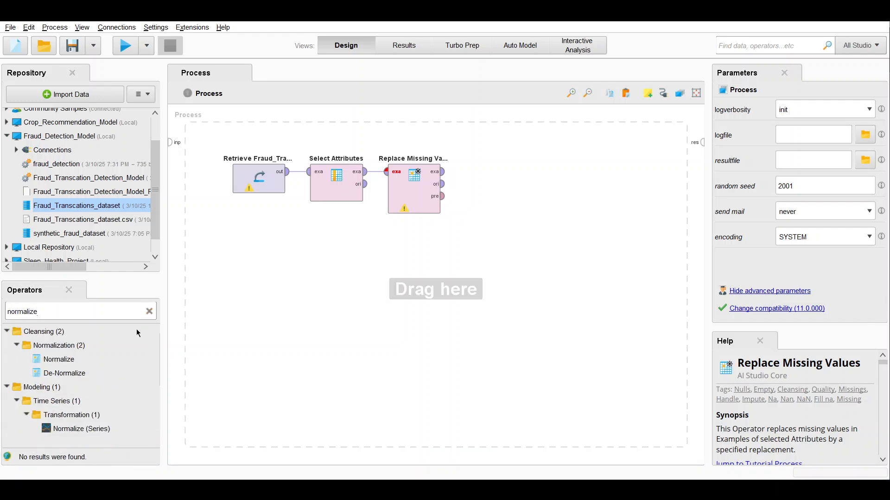
pyautogui.moveTo(75, 364); pyautogui.dragTo(543, 205)
pyautogui.moveTo(551, 161); pyautogui.dragTo(491, 188)
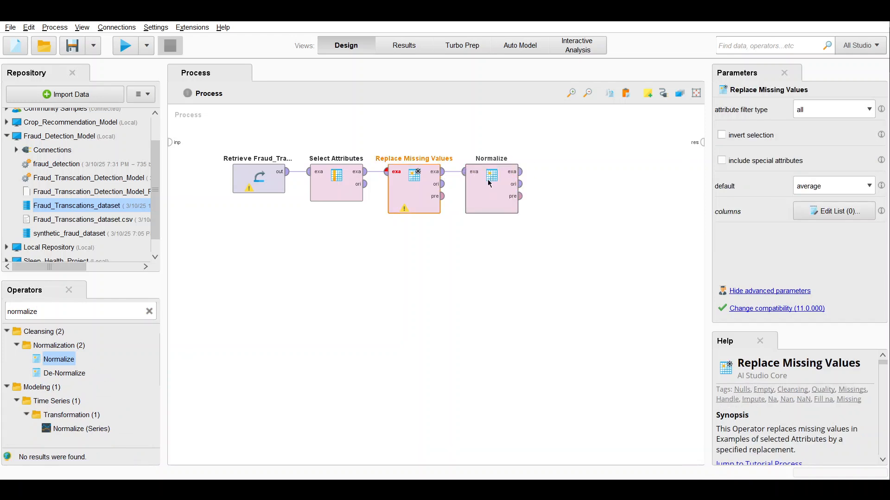
pyautogui.click(482, 187)
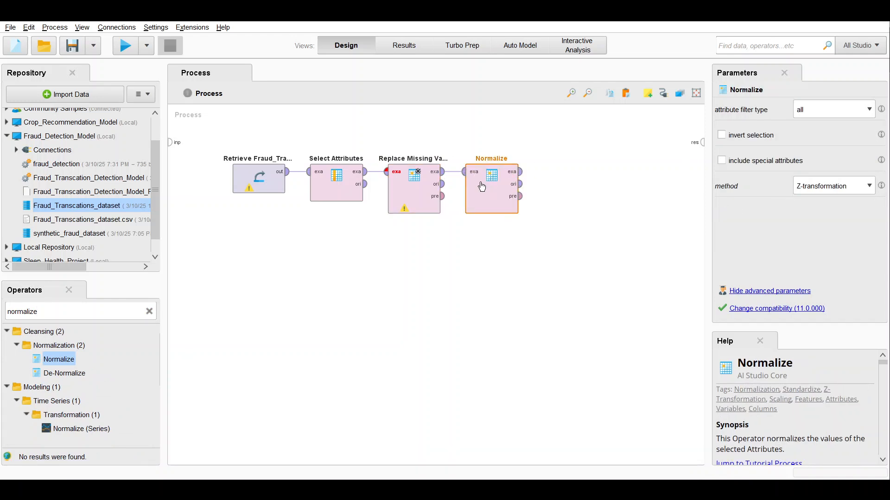
pyautogui.click(487, 318)
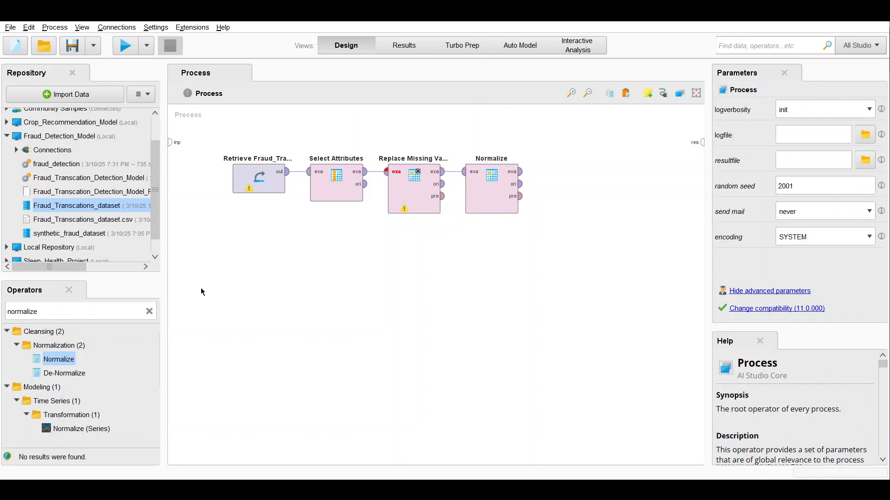
# Step: Add a Set Role operator beside Normalize and connect it to Normalize's example set output
pyautogui.click(154, 314)
pyautogui.write('s')
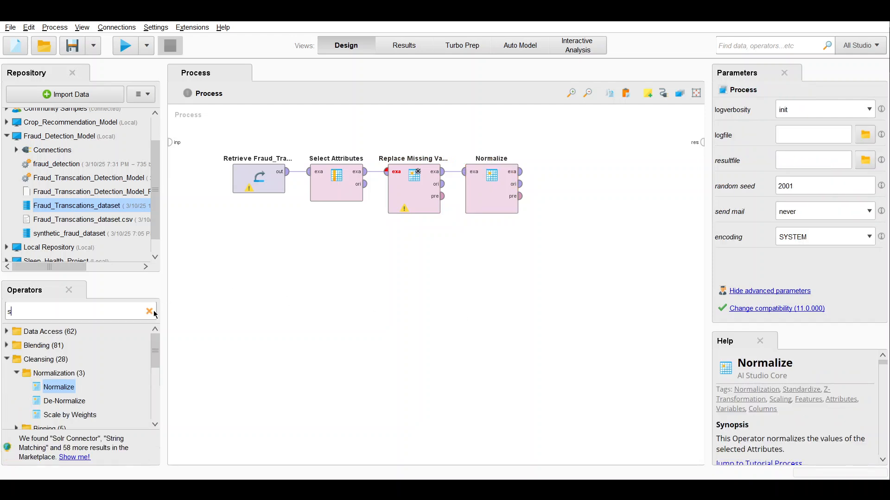
pyautogui.write('el role')
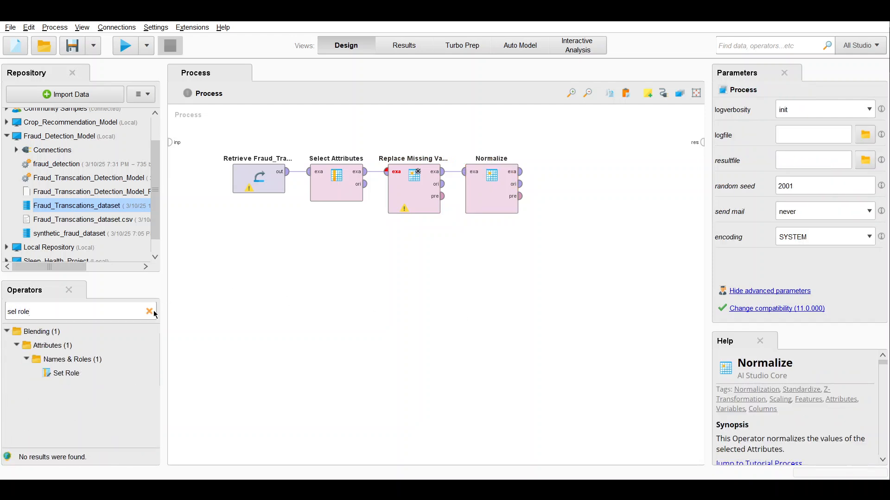
pyautogui.moveTo(66, 373); pyautogui.dragTo(597, 188)
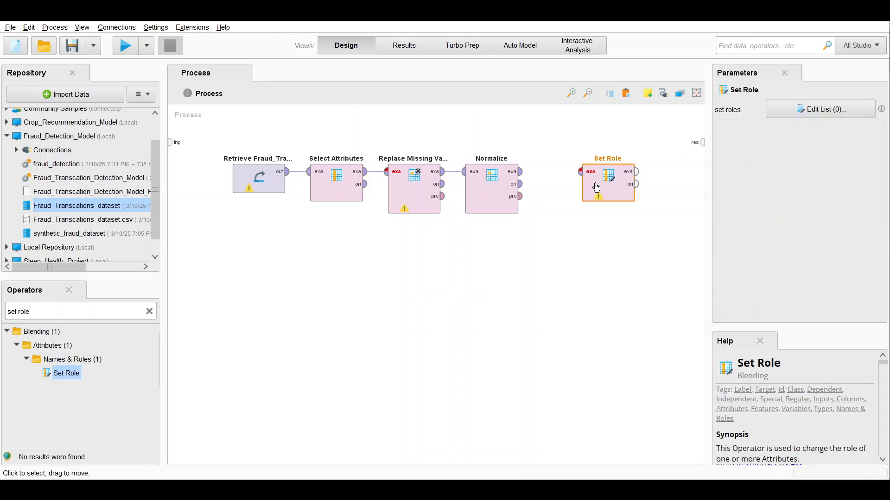
pyautogui.click(519, 172)
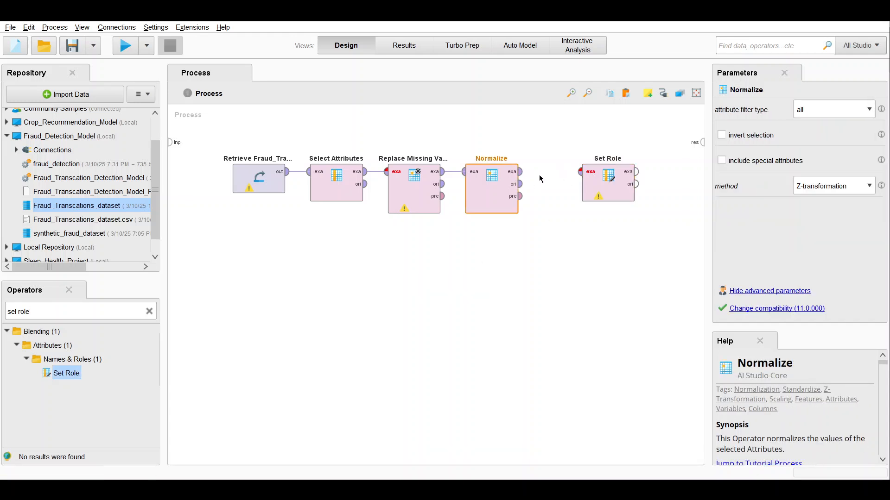
pyautogui.click(580, 174)
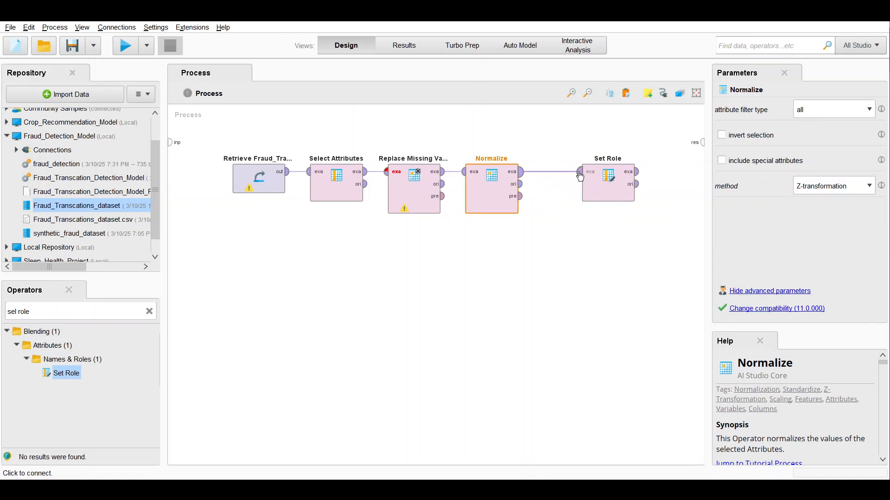
pyautogui.moveTo(623, 188); pyautogui.dragTo(583, 188)
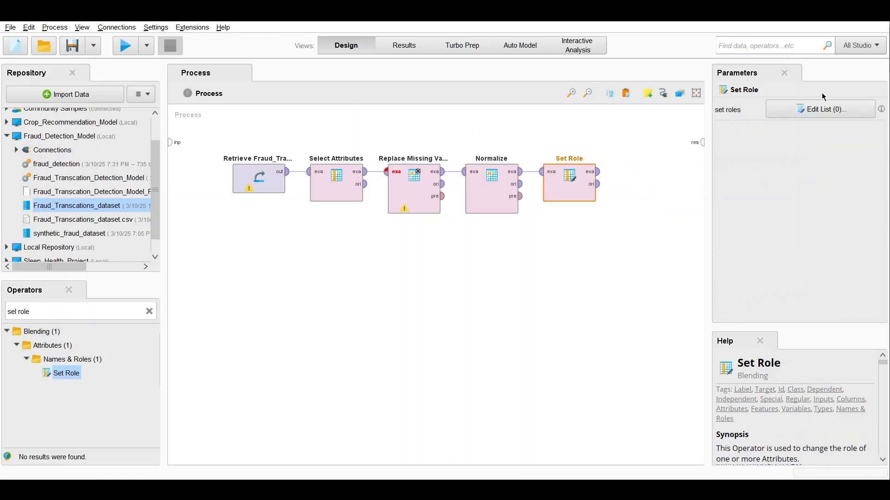
# Step: Define one attribute role in the Set Role operator's list and clear the operator search
pyautogui.click(820, 109)
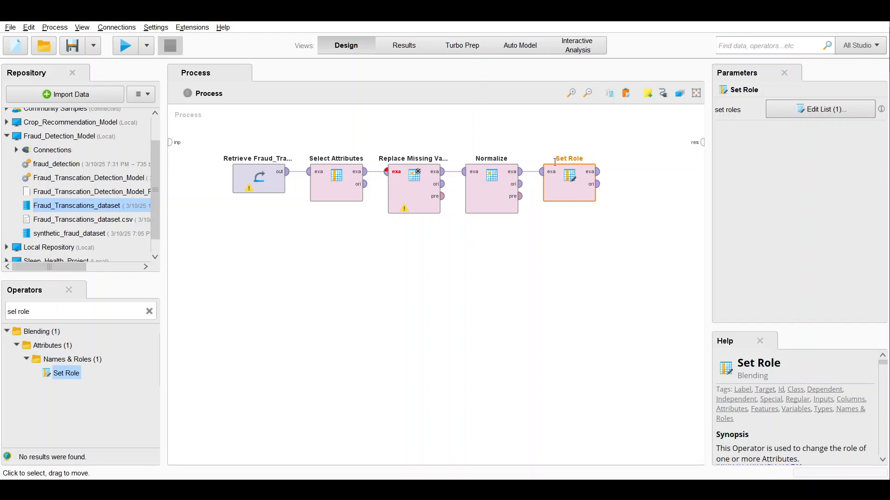
pyautogui.click(149, 312)
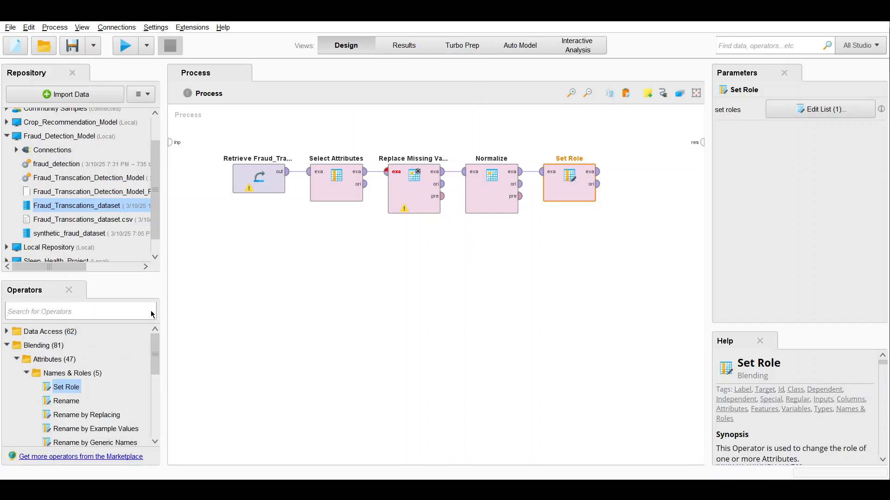
# Step: Add a Sample (Stratified) operator below the existing chain and connect Set Role's example set output to its input
pyautogui.click(33, 311)
pyautogui.write('sampel')
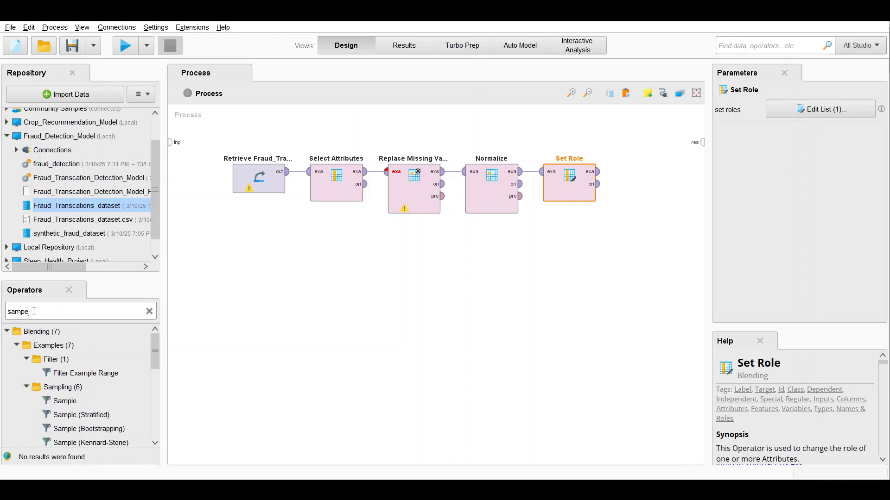
pyautogui.press('BackSpace')
pyautogui.write('le')
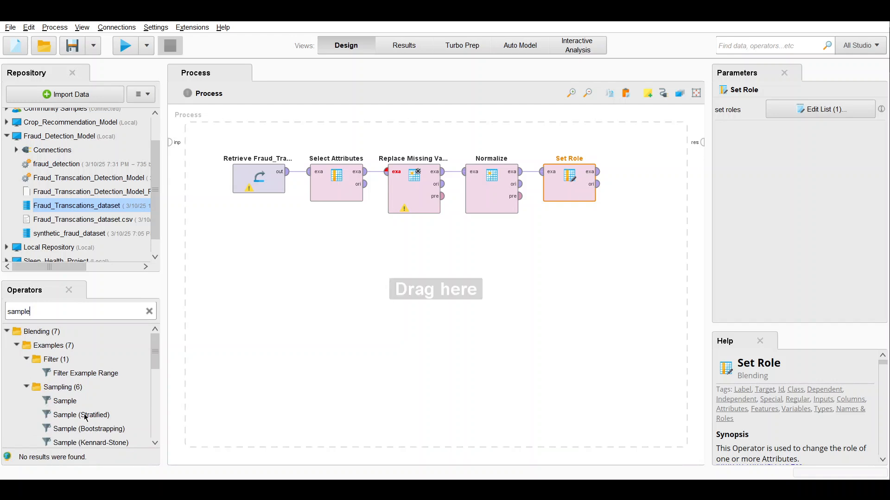
pyautogui.moveTo(86, 417); pyautogui.dragTo(442, 230)
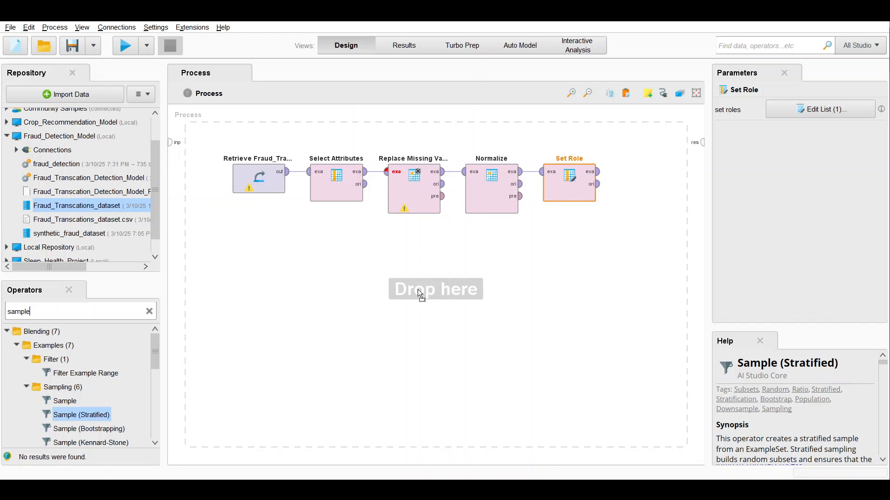
pyautogui.moveTo(315, 282); pyautogui.dragTo(318, 284)
pyautogui.click(598, 172)
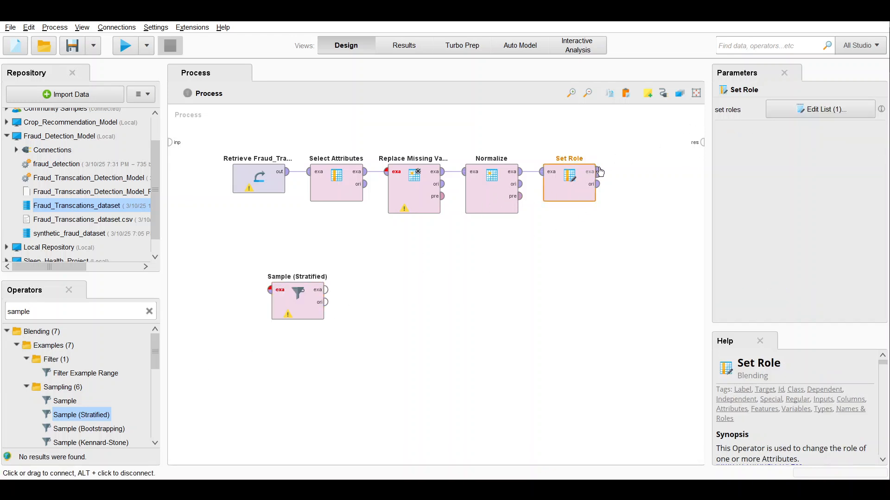
pyautogui.click(269, 290)
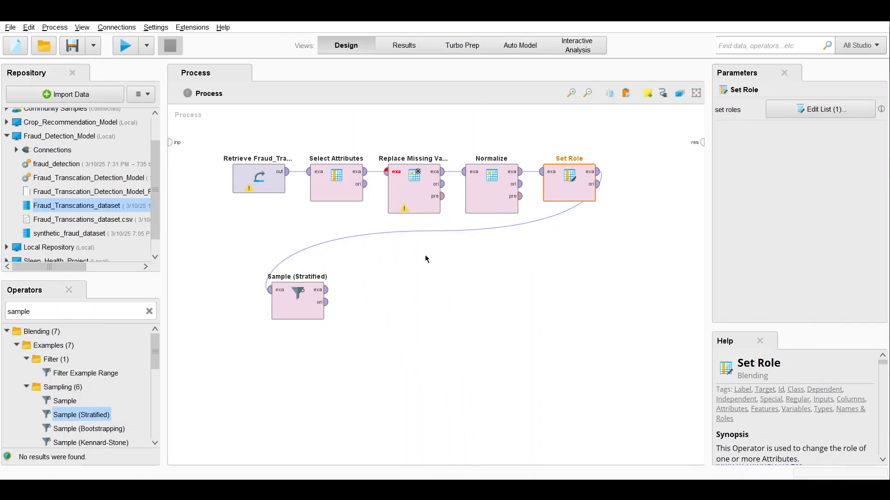
# Step: Set the Sample (Stratified) operator to relative sampling with a sample ratio of 0.1
pyautogui.click(304, 317)
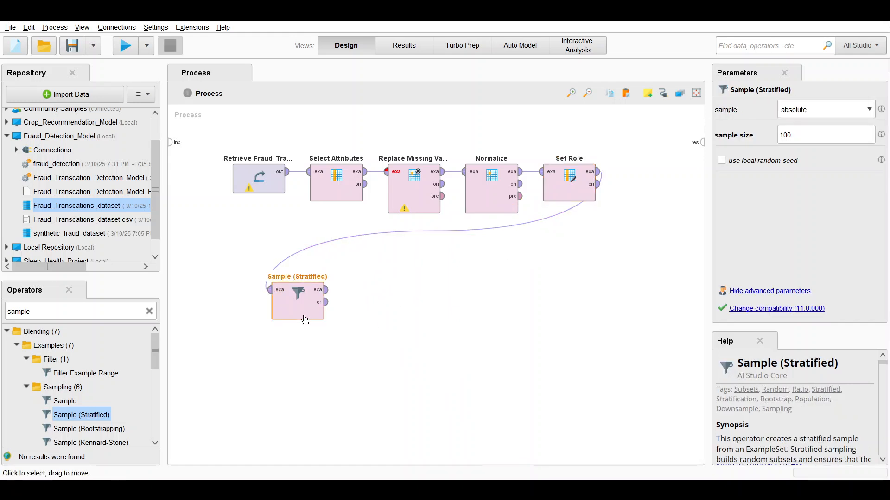
pyautogui.click(818, 135)
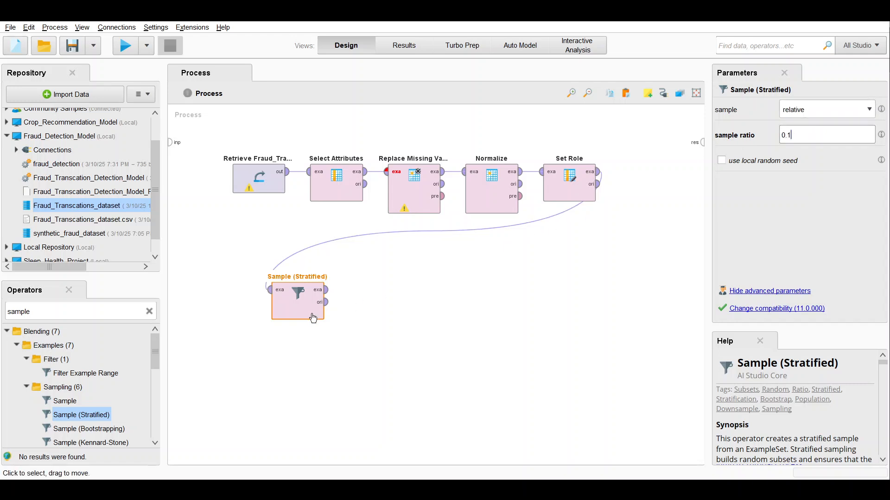
pyautogui.click(423, 452)
# Step: Add a SMOTE Upsampling operator beside Sample (Stratified) and connect it to that operator's example set output
pyautogui.click(149, 311)
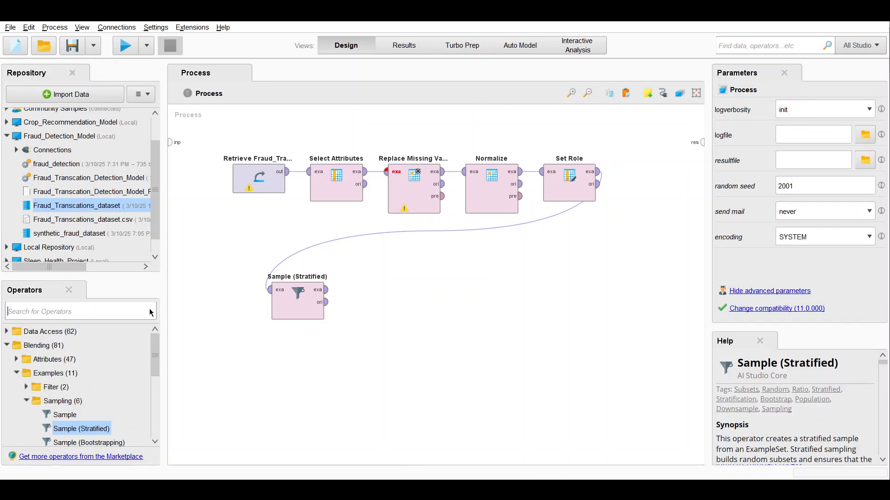
pyautogui.write('AS')
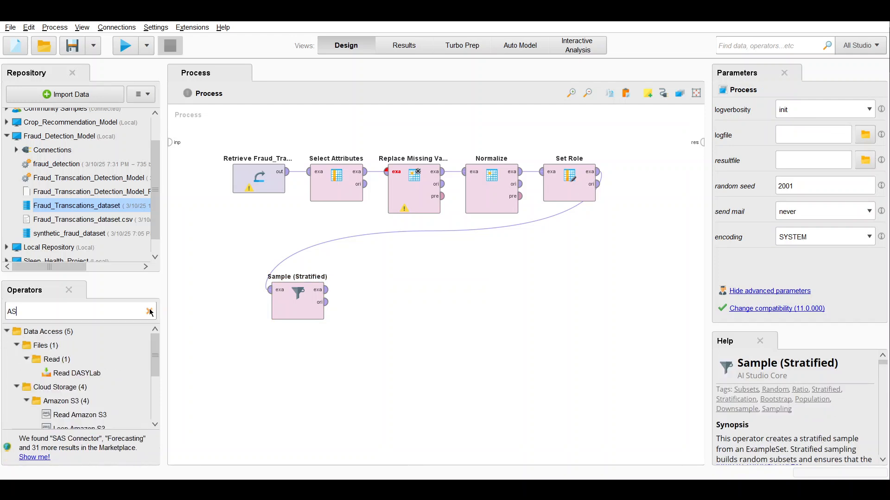
pyautogui.click(150, 312)
pyautogui.write('SMOTe')
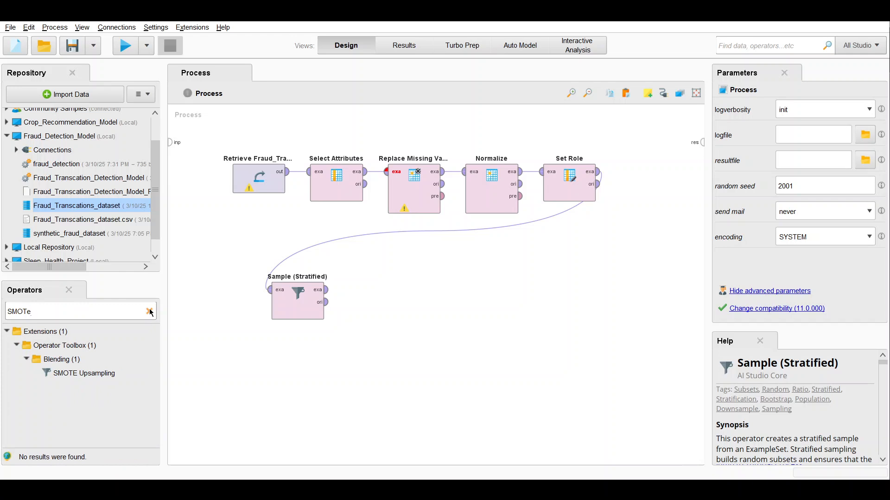
pyautogui.press('BackSpace')
pyautogui.write('E')
pyautogui.moveTo(103, 376); pyautogui.dragTo(427, 292)
pyautogui.click(331, 296)
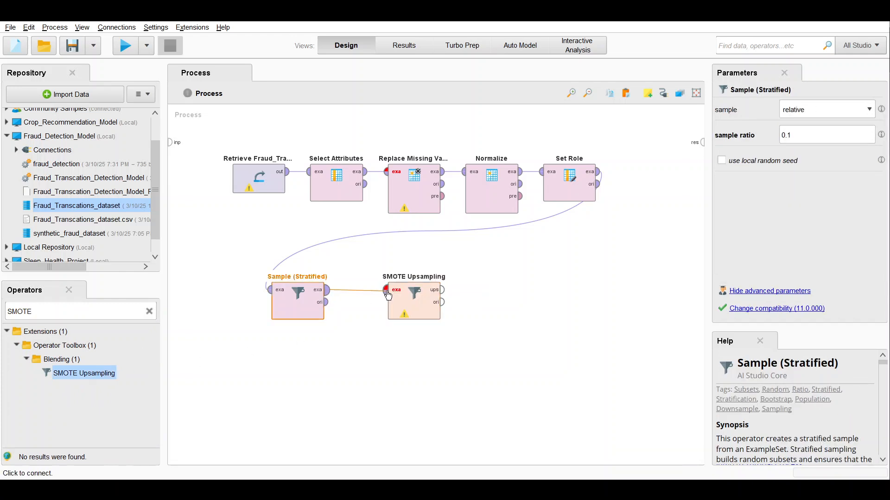
pyautogui.click(388, 296)
pyautogui.click(396, 298)
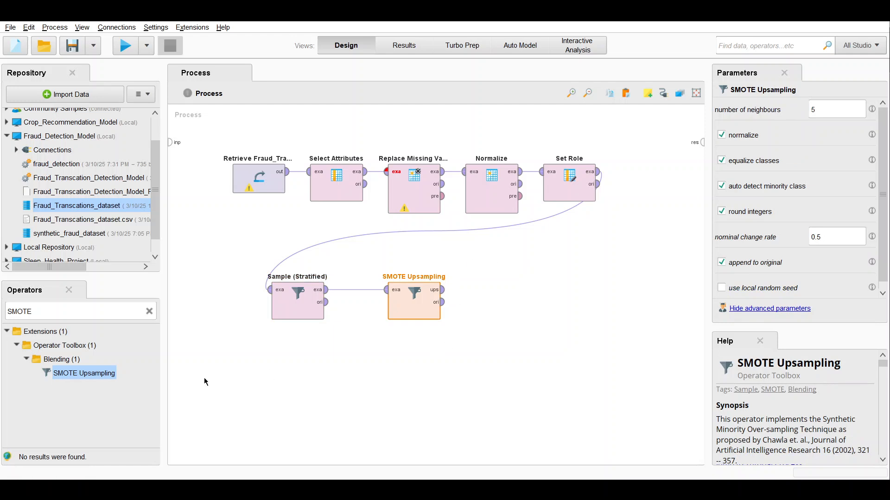
# Step: Add a Split Data operator beside SMOTE Upsampling and connect it to the upsampled output
pyautogui.click(150, 312)
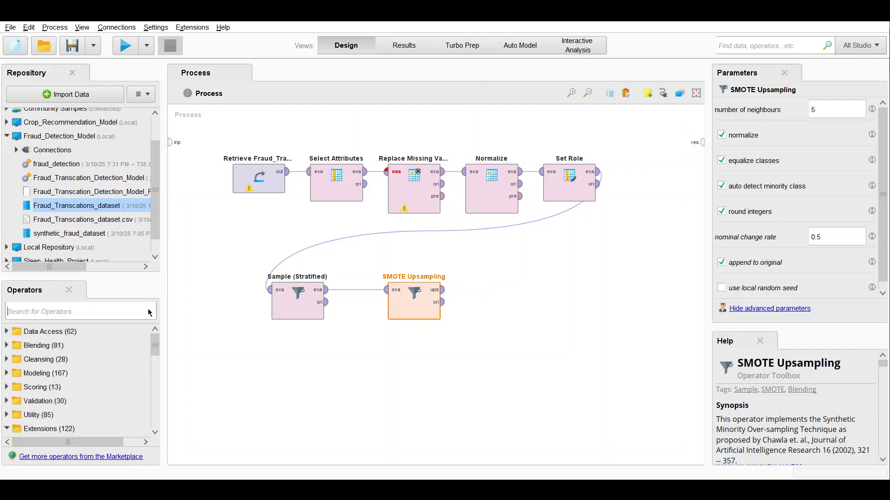
pyautogui.write('split d')
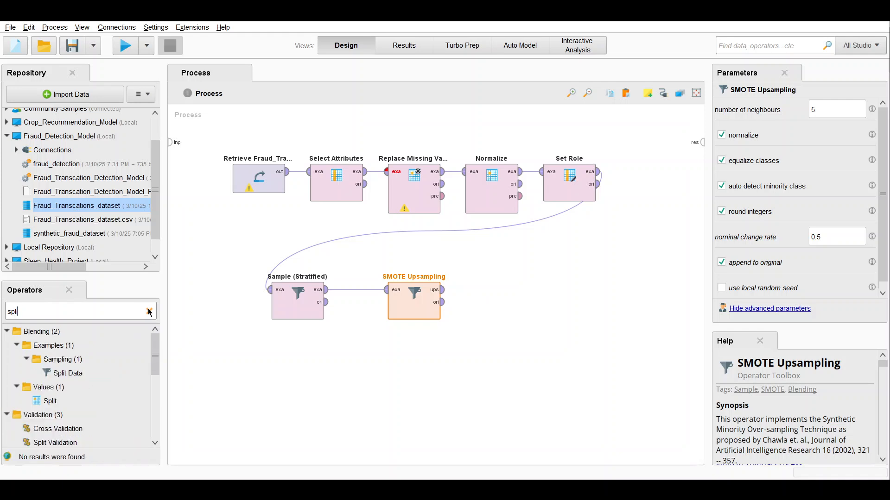
pyautogui.write('ata')
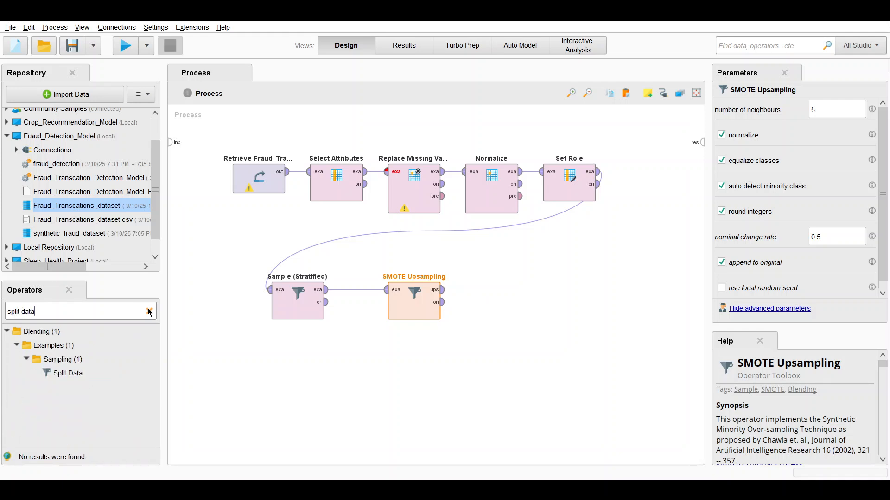
pyautogui.moveTo(62, 373); pyautogui.dragTo(465, 290)
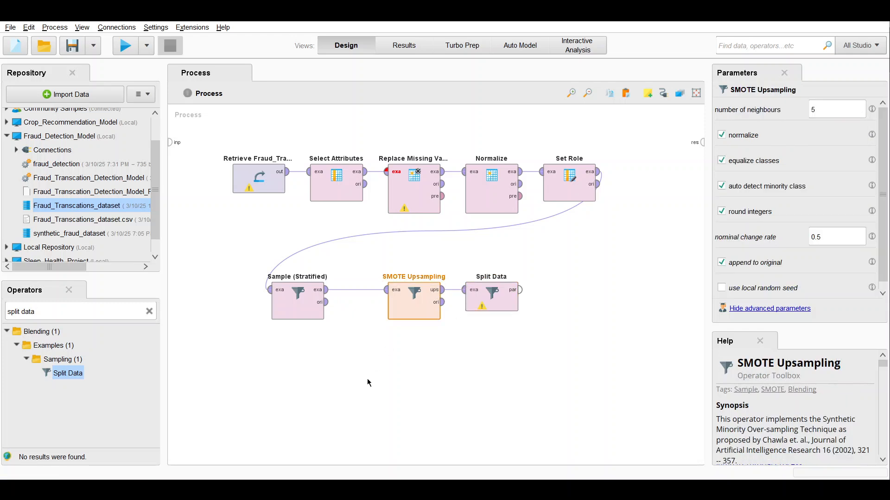
pyautogui.click(500, 356)
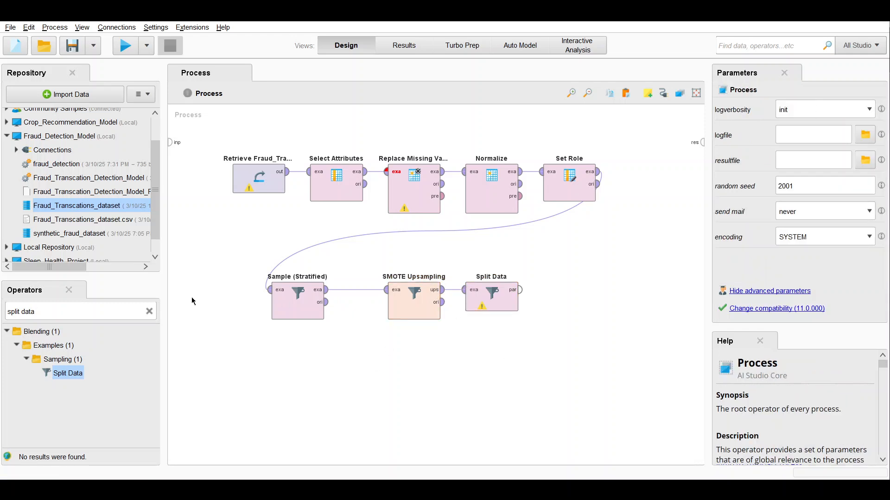
# Step: Insert a Nominal to Binominal operator into the connection between Sample (Stratified) and SMOTE Upsampling
pyautogui.click(152, 313)
pyautogui.write('nom')
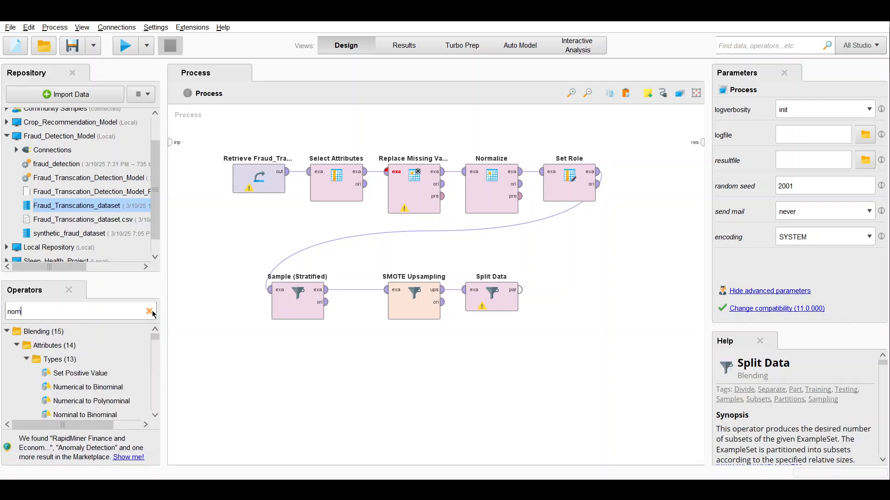
pyautogui.write('inal')
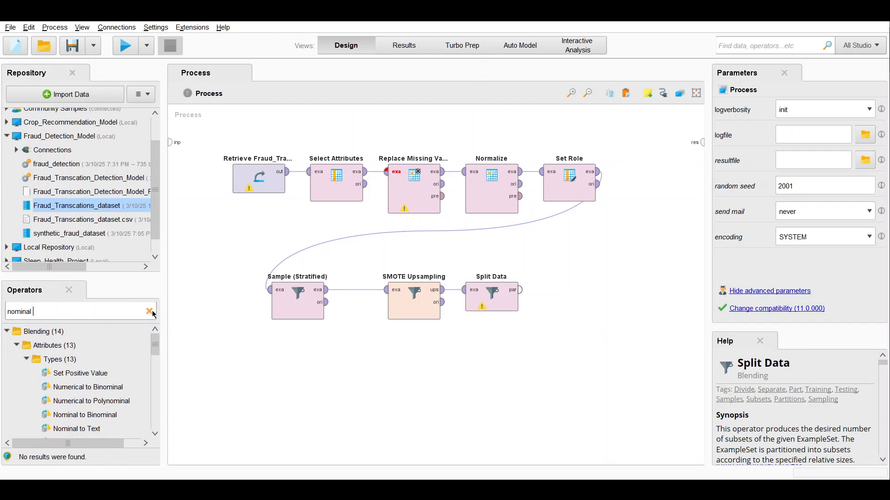
pyautogui.write(' to')
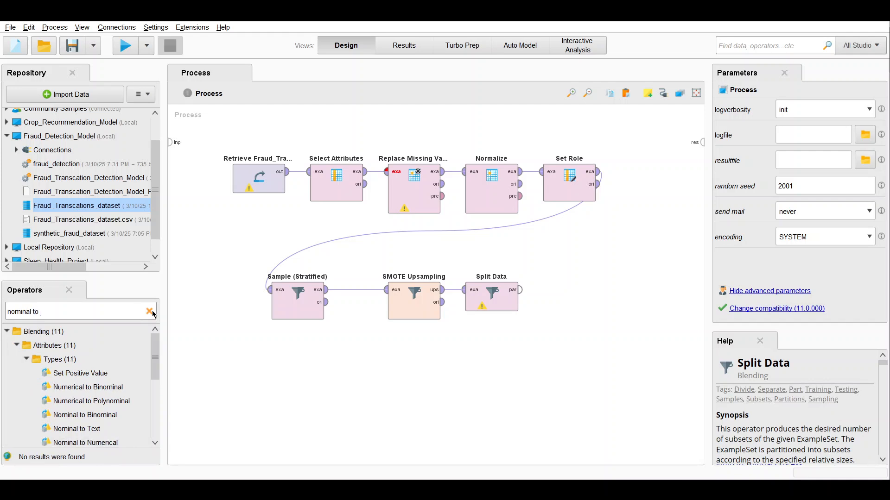
pyautogui.moveTo(55, 415); pyautogui.dragTo(354, 287)
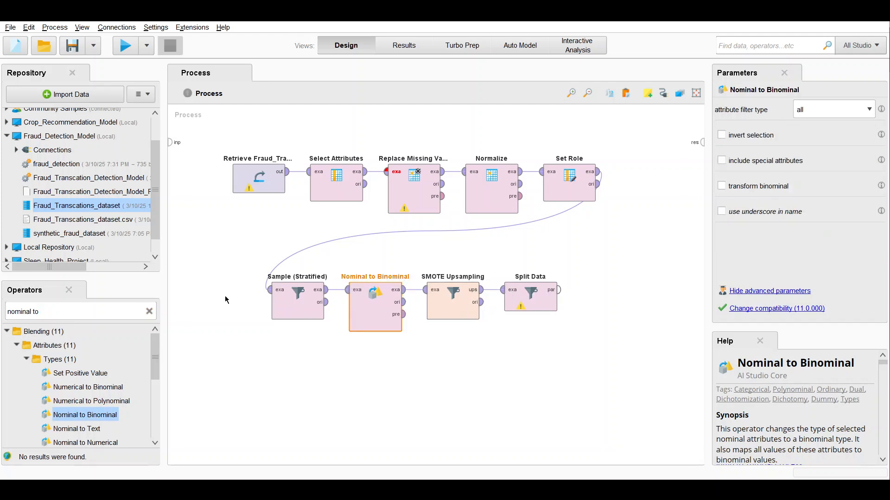
# Step: Check the parameters of the preprocessing and sampling operators and turn off including special attributes in Normalize
pyautogui.click(285, 296)
pyautogui.click(452, 303)
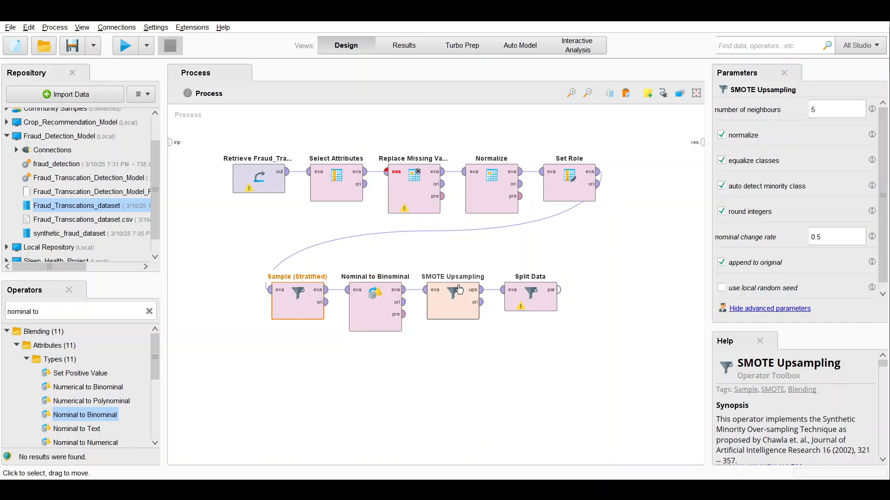
pyautogui.click(570, 172)
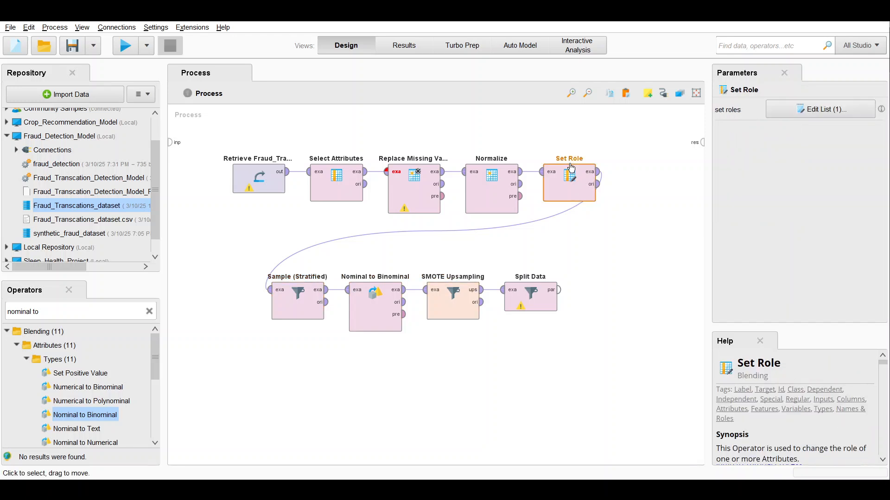
pyautogui.click(495, 175)
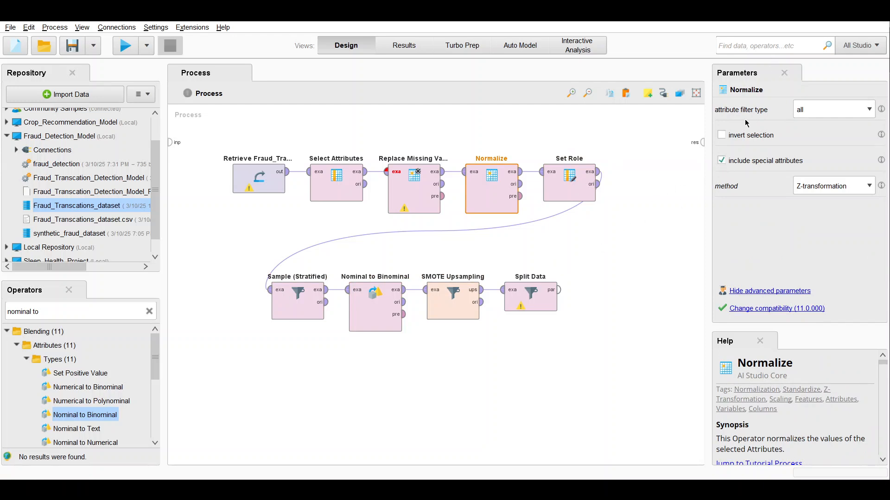
pyautogui.click(721, 160)
pyautogui.click(453, 318)
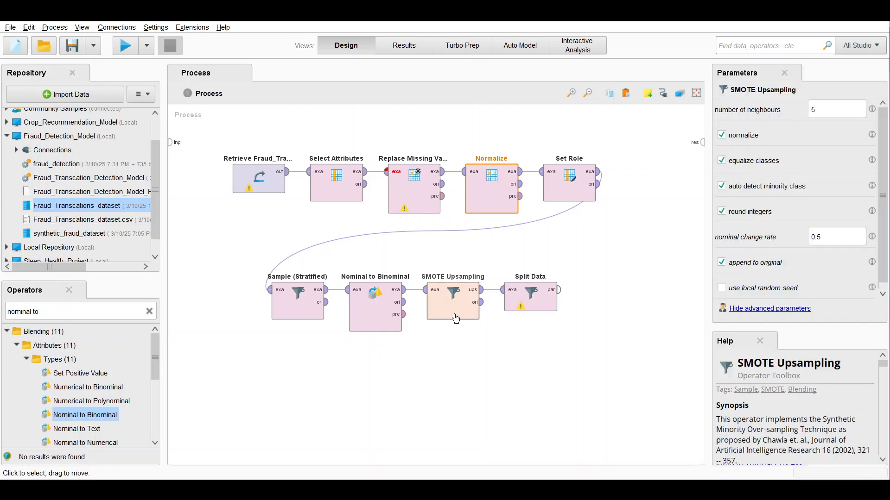
pyautogui.click(301, 319)
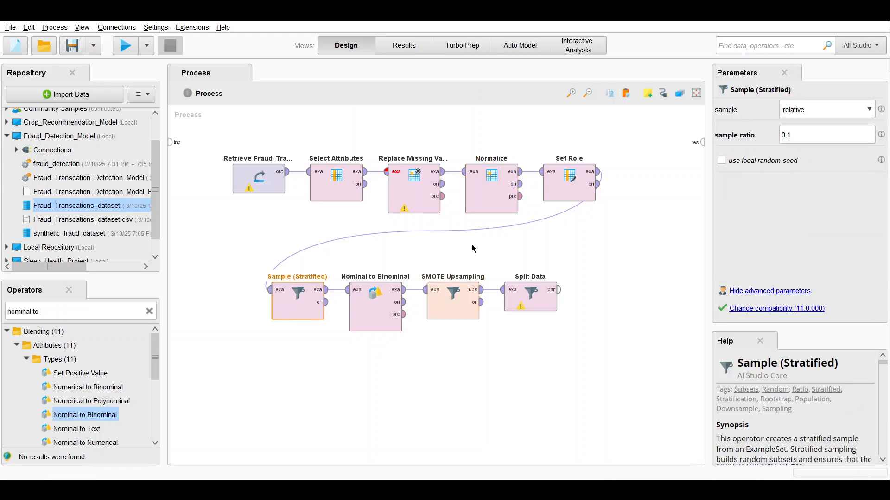
pyautogui.click(491, 194)
pyautogui.click(721, 160)
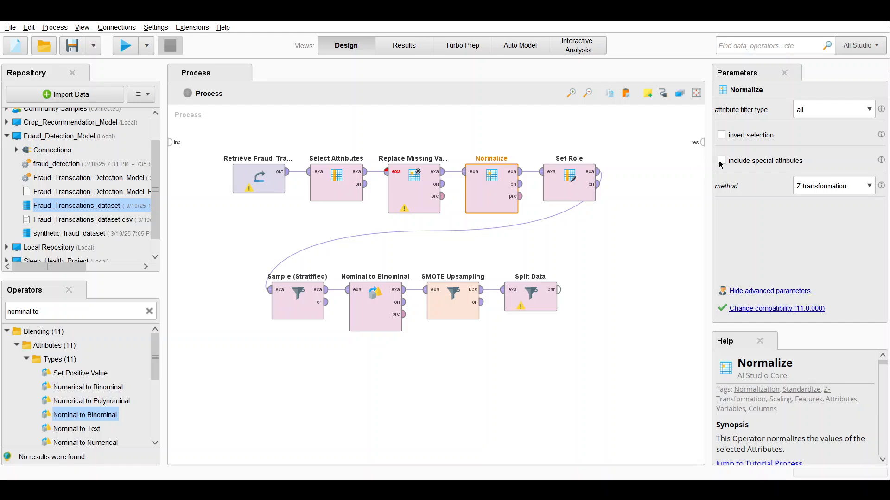
pyautogui.click(434, 195)
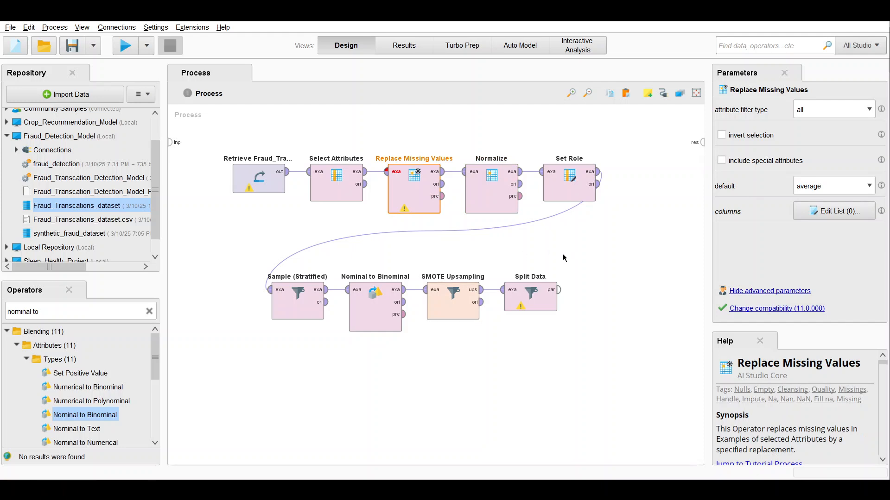
# Step: Define two partitions in the Split Data operator, keeping the automatic sampling type
pyautogui.click(459, 313)
pyautogui.click(551, 297)
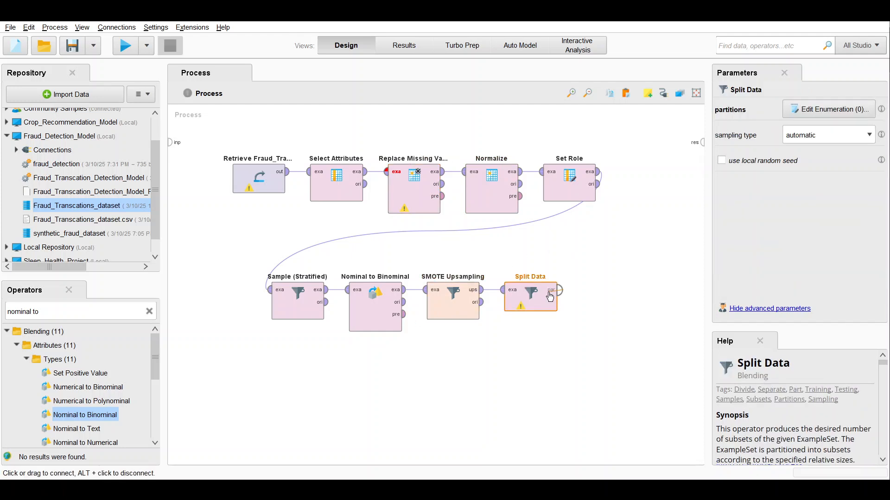
pyautogui.click(550, 297)
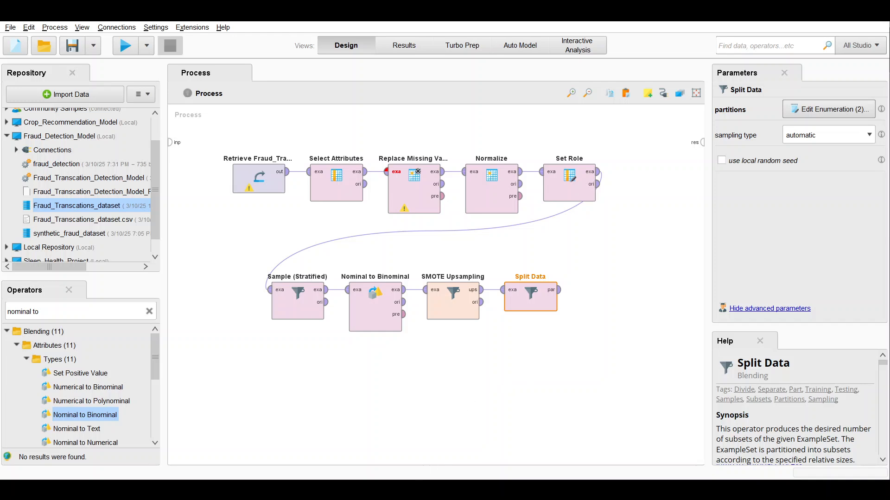
pyautogui.click(490, 406)
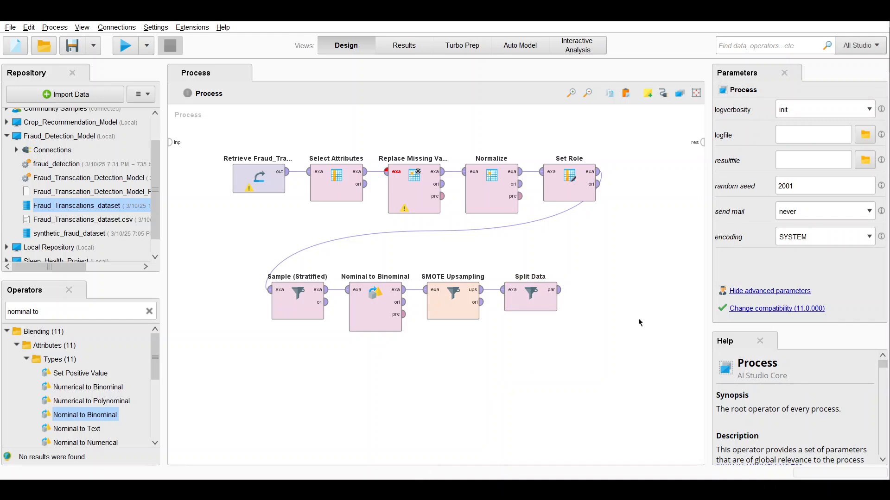
# Step: Search for the Random Forest operator and place it beside Split Data
pyautogui.click(150, 312)
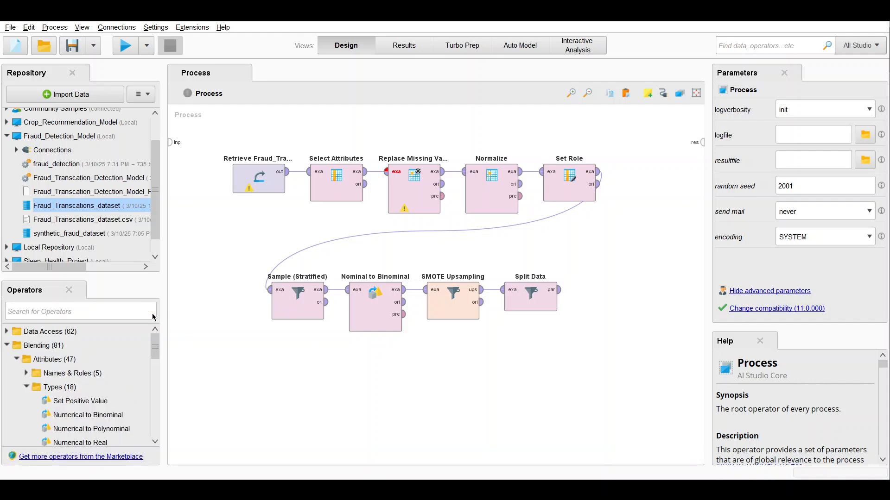
pyautogui.write('random ')
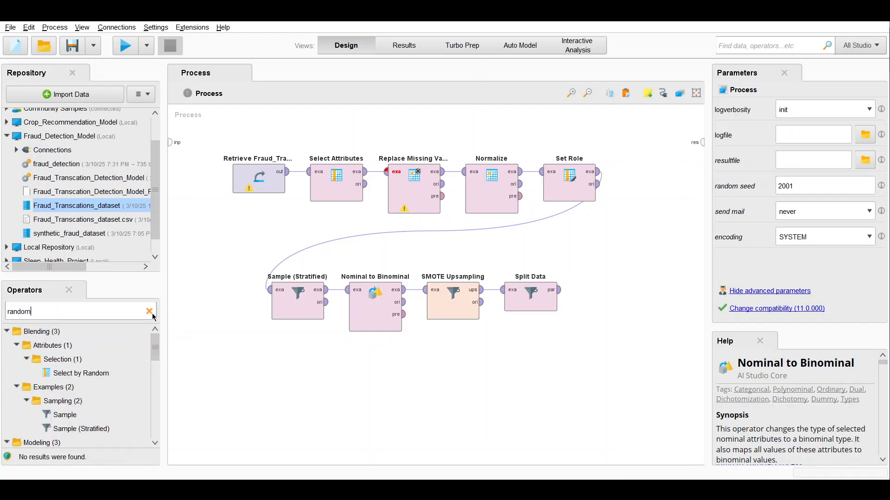
pyautogui.write('fpr')
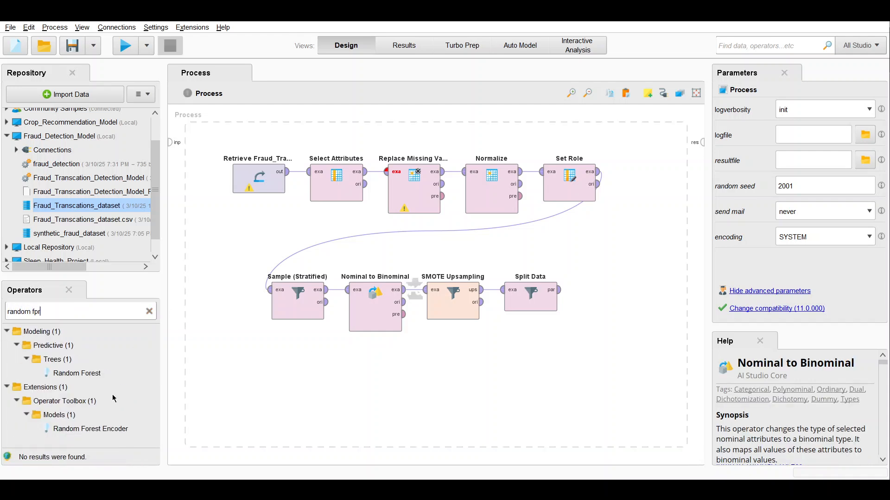
pyautogui.write('es')
pyautogui.moveTo(77, 374); pyautogui.dragTo(599, 313)
pyautogui.moveTo(622, 273); pyautogui.dragTo(621, 273)
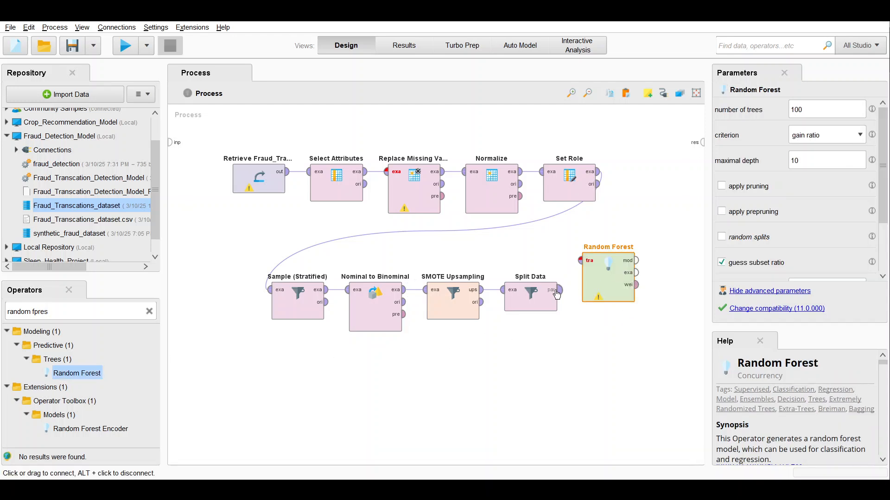
# Step: Connect Split Data's first partition output to Random Forest's training input and place an Apply Model operator above Random Forest
pyautogui.click(560, 290)
pyautogui.click(582, 263)
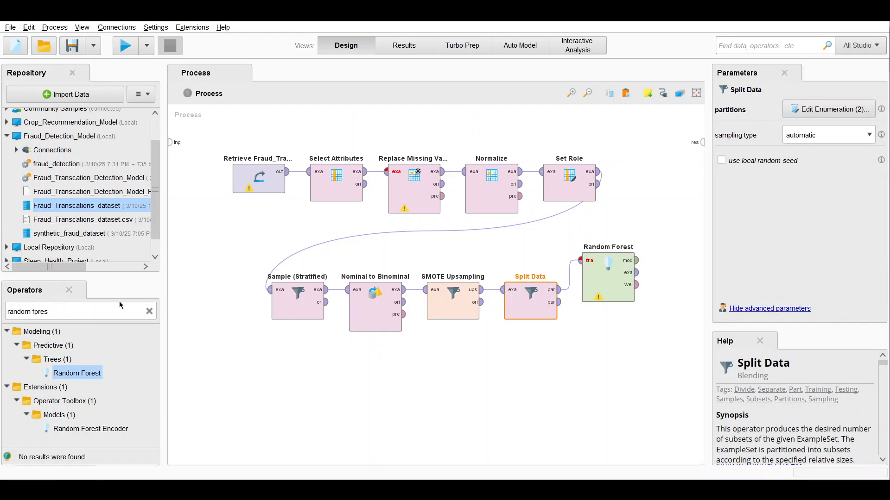
pyautogui.click(148, 312)
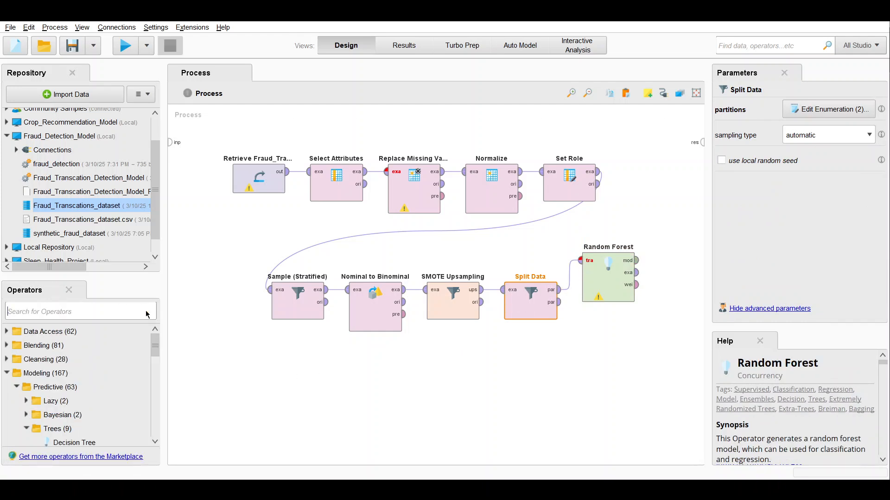
pyautogui.write('a')
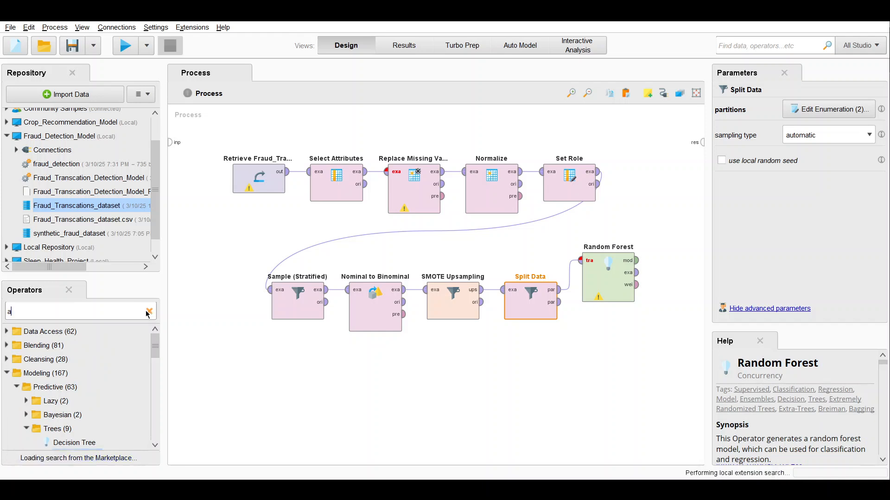
pyautogui.write('pply mode')
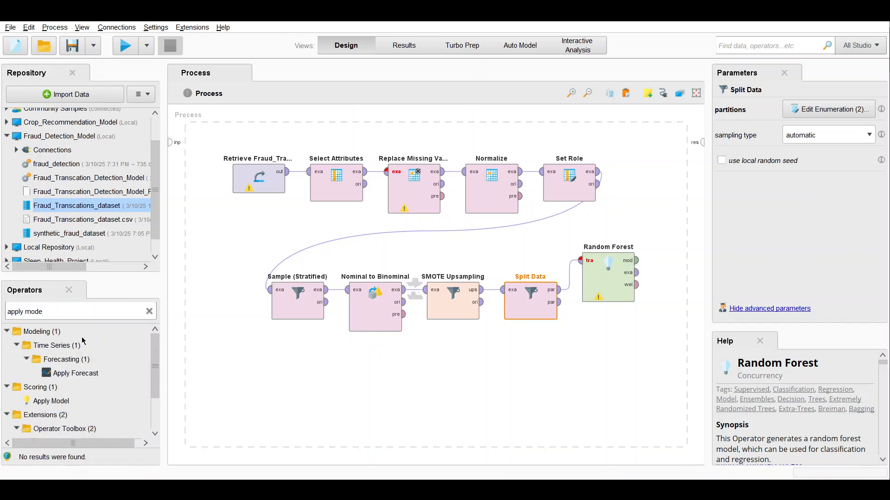
pyautogui.write('l')
pyautogui.scroll(-2, 74, 397)
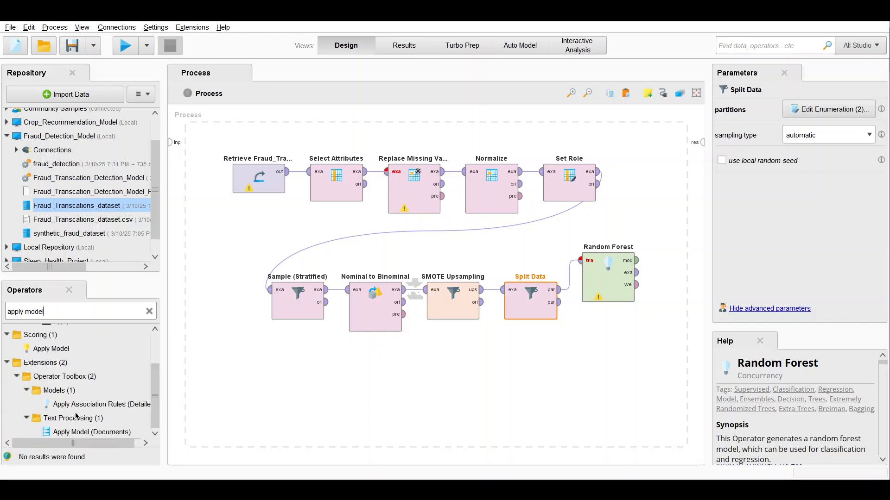
pyautogui.scroll(1, 99, 342)
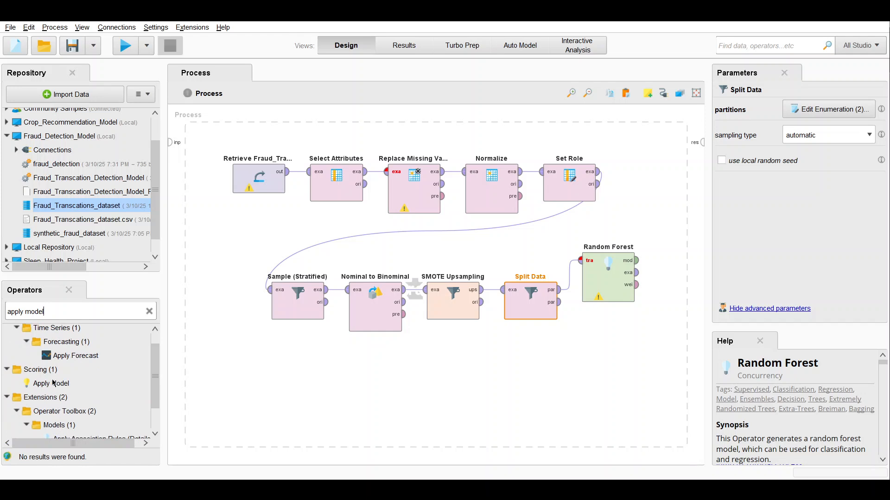
pyautogui.moveTo(51, 384); pyautogui.dragTo(672, 200)
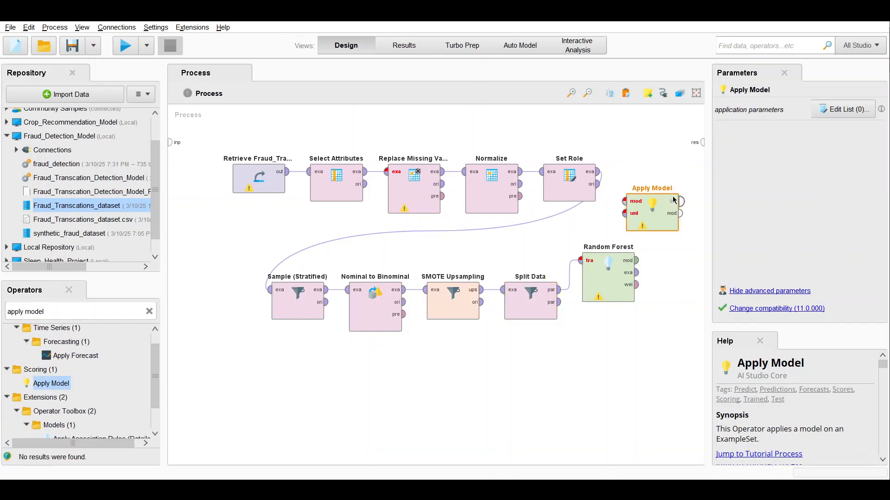
# Step: Connect Random Forest's model output and Split Data's second partition to the model and unlabelled data inputs of Apply Model
pyautogui.click(637, 261)
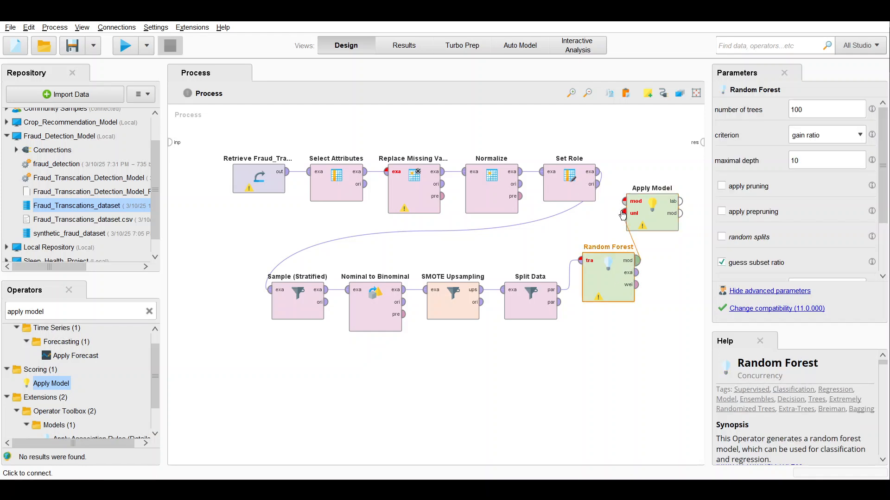
pyautogui.click(624, 201)
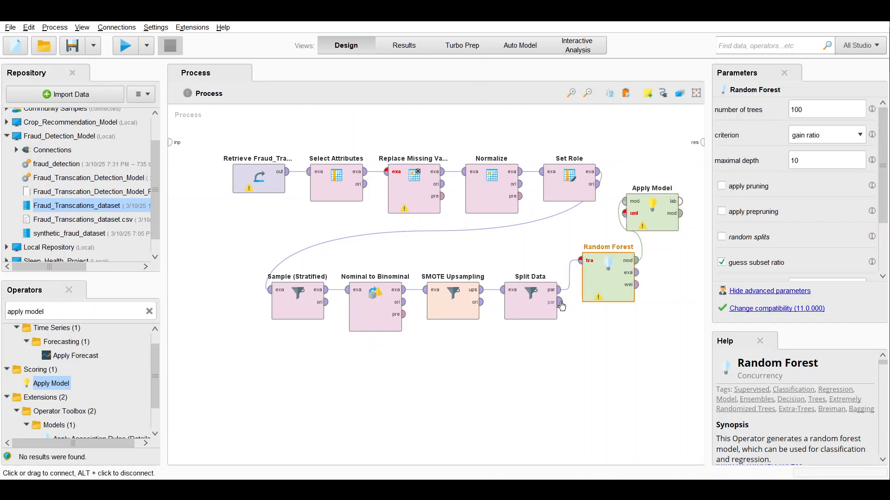
pyautogui.click(561, 304)
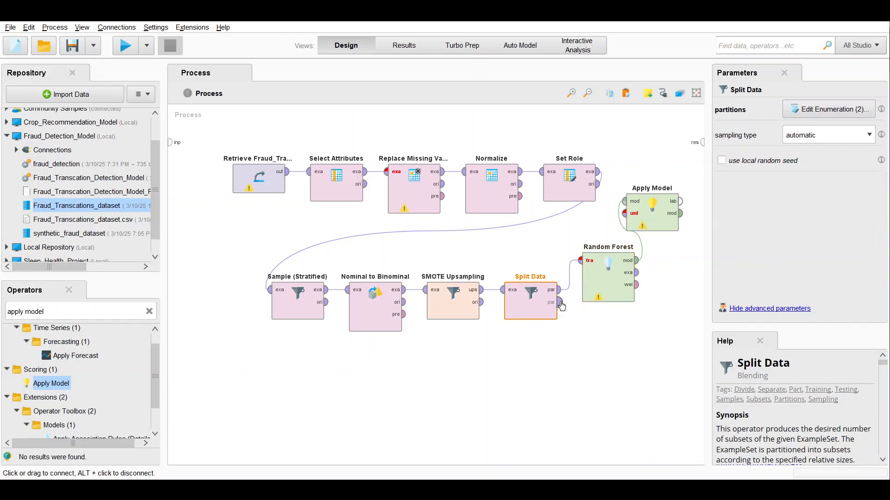
pyautogui.click(626, 217)
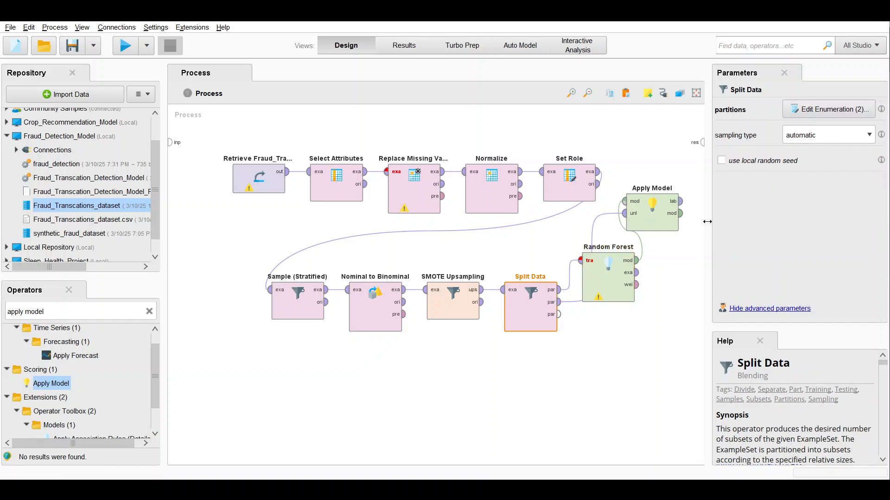
# Step: Search for the performance operators and place Performance (Classification) above Apply Model
pyautogui.click(149, 311)
pyautogui.write('per')
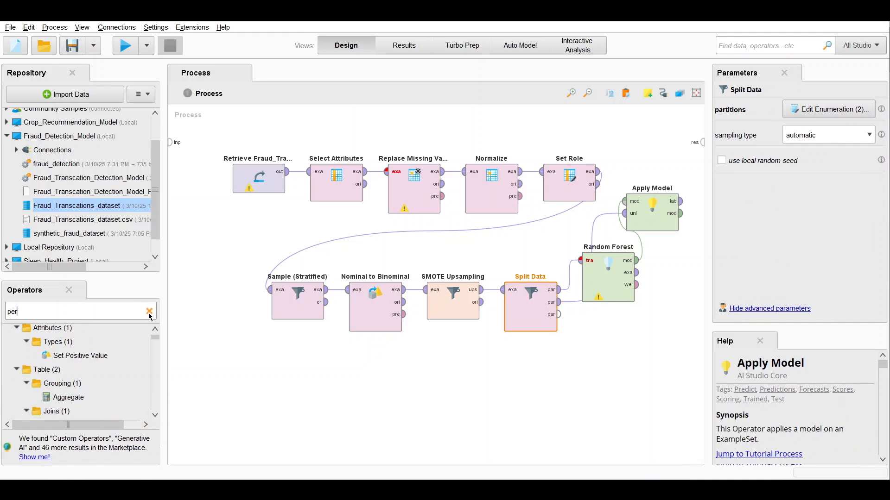
pyautogui.write('form')
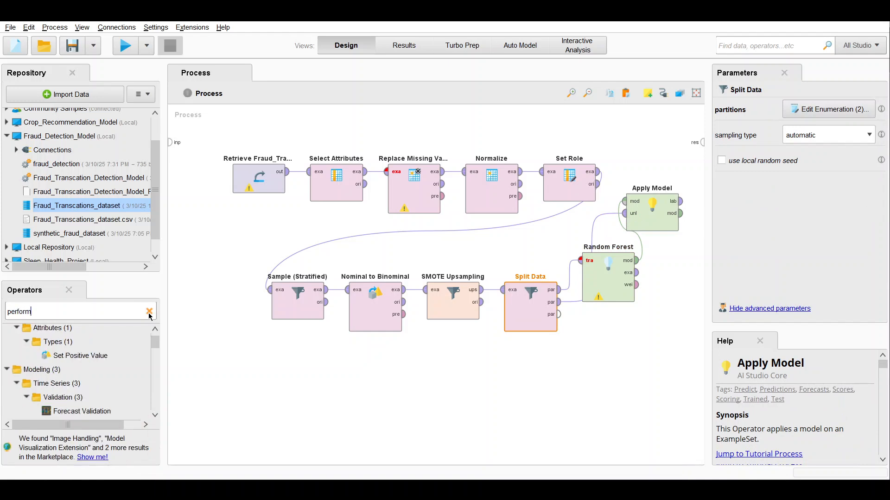
pyautogui.write('a')
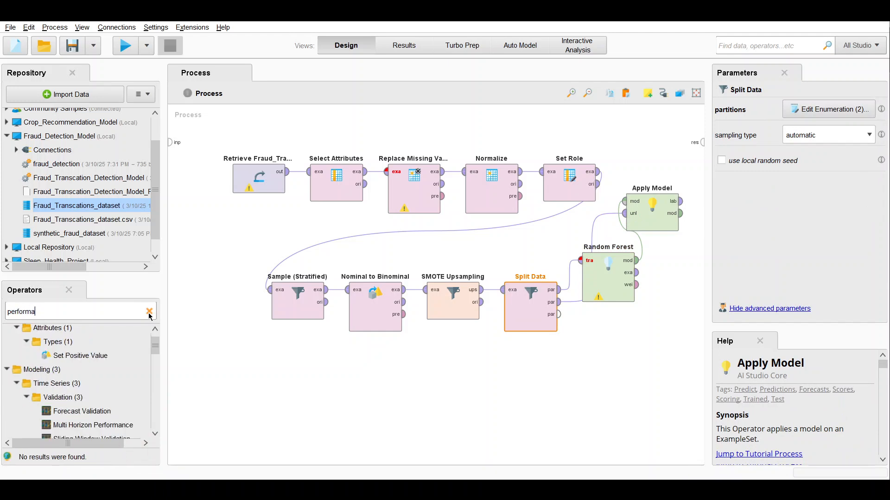
pyautogui.write('nce')
pyautogui.scroll(-5, 127, 371)
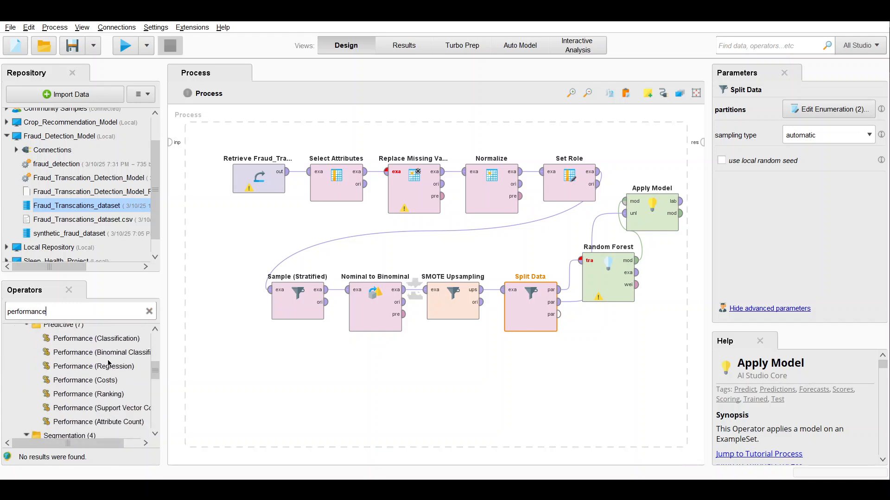
pyautogui.click(116, 341)
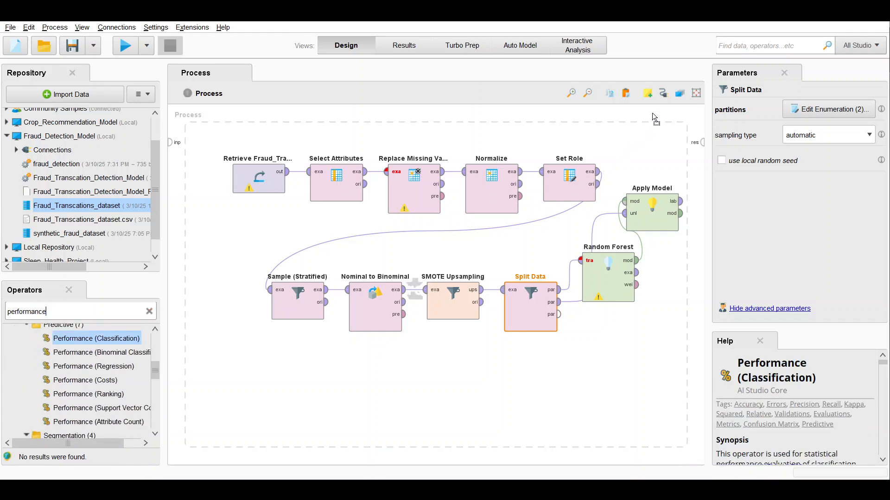
pyautogui.moveTo(653, 118); pyautogui.dragTo(695, 151)
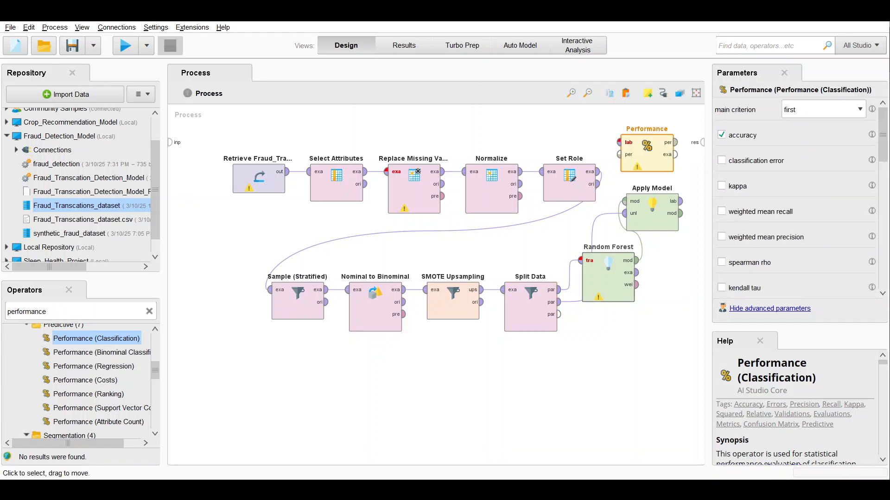
# Step: Feed Apply Model's labelled data into Performance and connect the performance, model and example set outputs to the process results
pyautogui.click(672, 207)
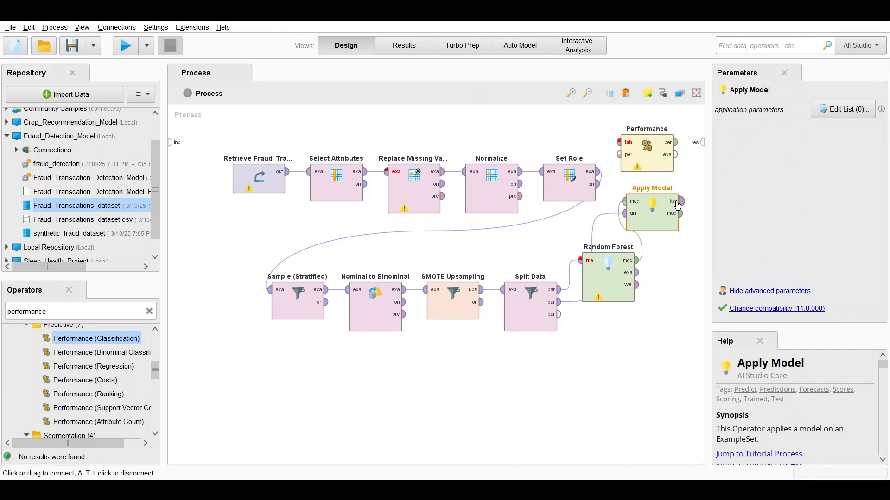
pyautogui.moveTo(688, 203); pyautogui.dragTo(619, 142)
pyautogui.moveTo(676, 146); pyautogui.dragTo(703, 142)
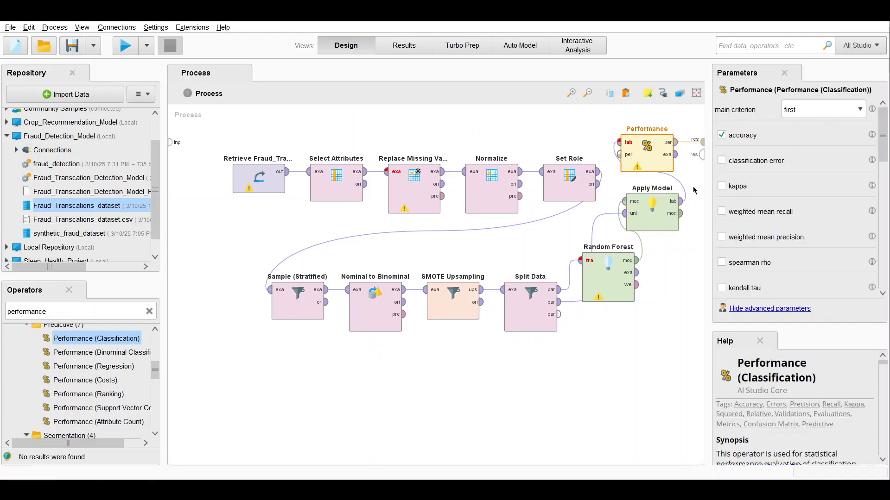
pyautogui.moveTo(682, 215); pyautogui.dragTo(702, 155)
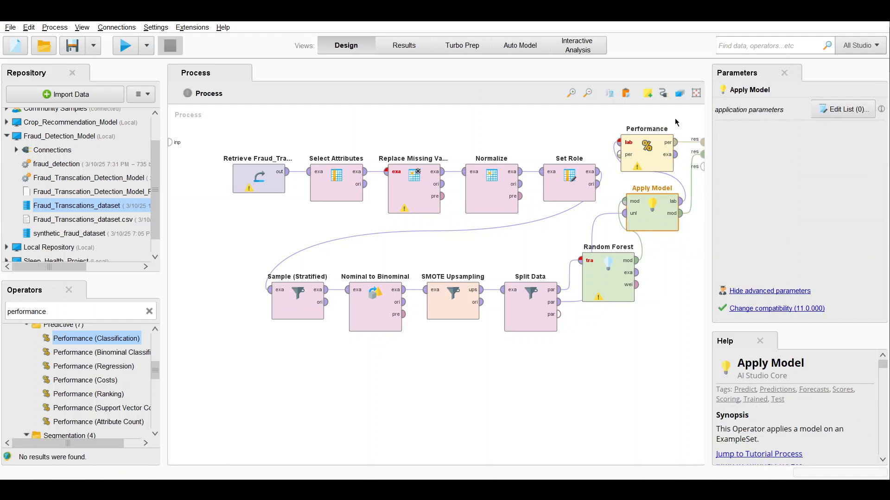
pyautogui.moveTo(677, 155); pyautogui.dragTo(701, 169)
pyautogui.click(701, 169)
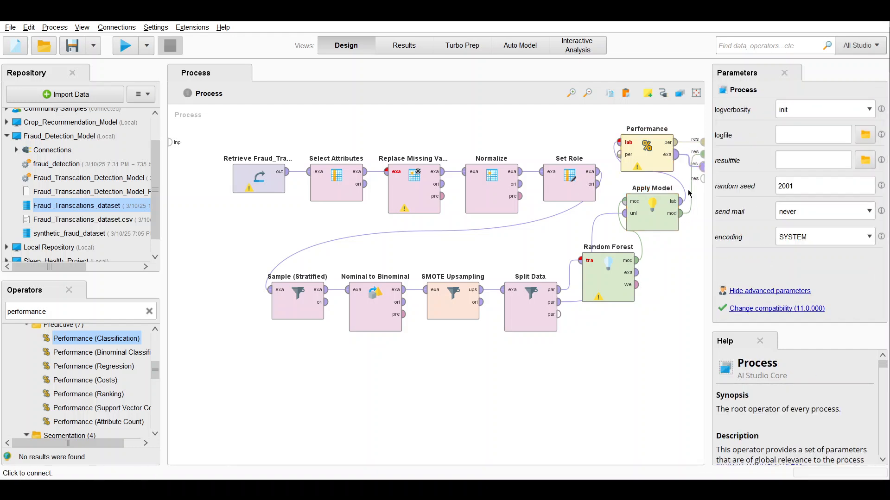
# Step: Run the saved Fraud_Transcation_Detection_Model process and display the Apply Model example set in the results
pyautogui.rightClick(700, 310)
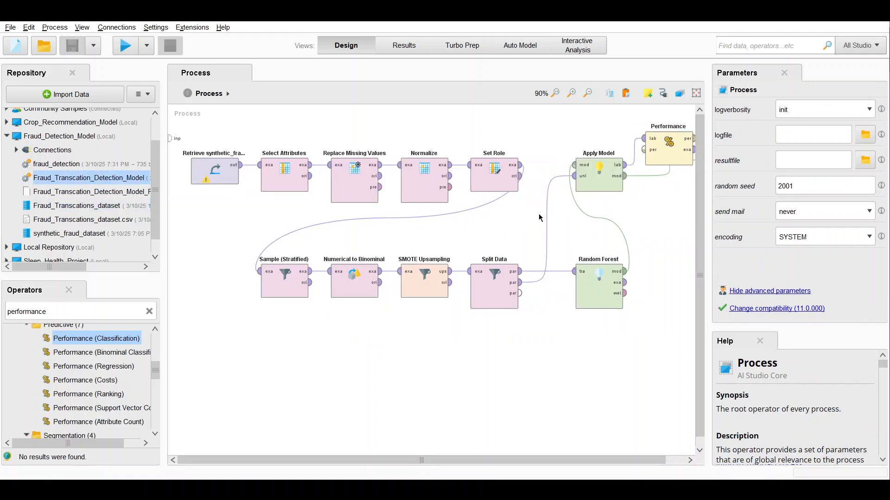
pyautogui.click(129, 51)
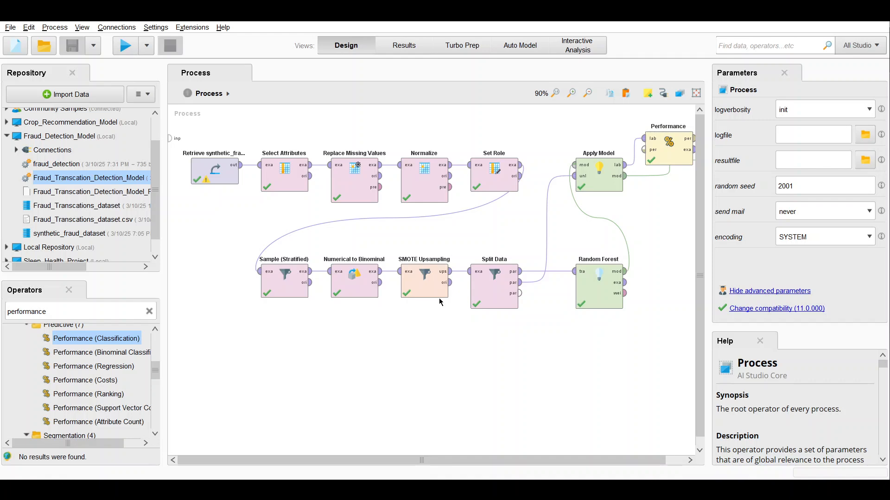
pyautogui.click(389, 50)
pyautogui.click(545, 92)
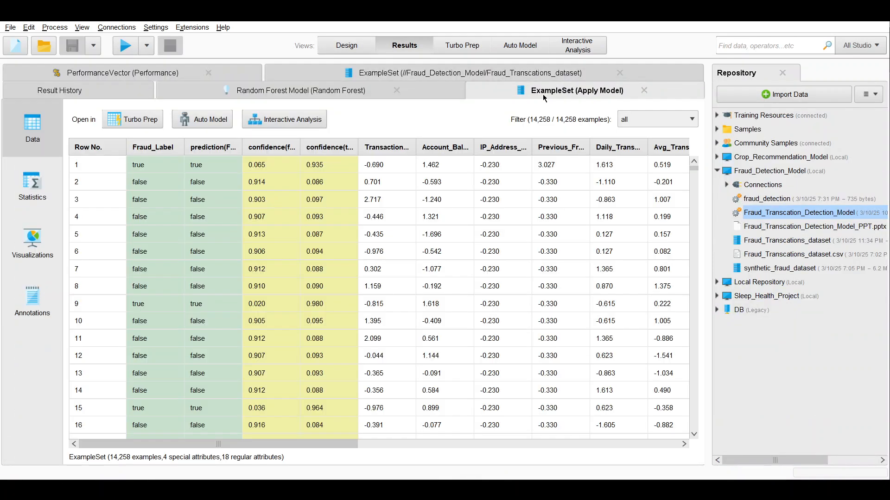
# Step: Review the PerformanceVector accuracy table, the source rows of Fraud_Transcations_dataset and the result history
pyautogui.click(127, 74)
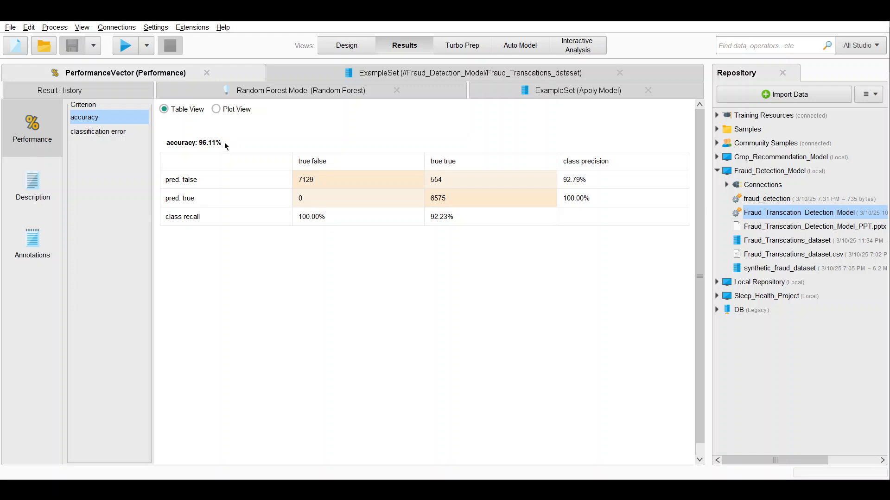
pyautogui.moveTo(224, 143); pyautogui.dragTo(200, 145)
pyautogui.click(342, 77)
pyautogui.scroll(-1, 291, 242)
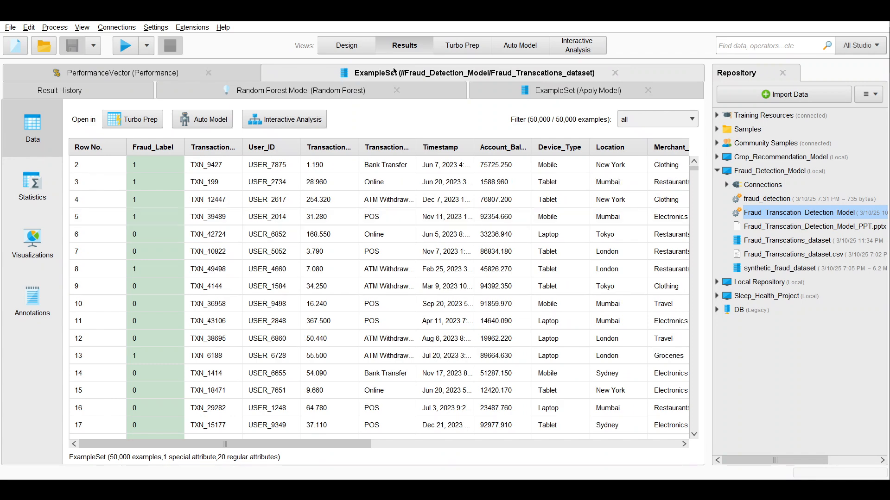
pyautogui.click(130, 94)
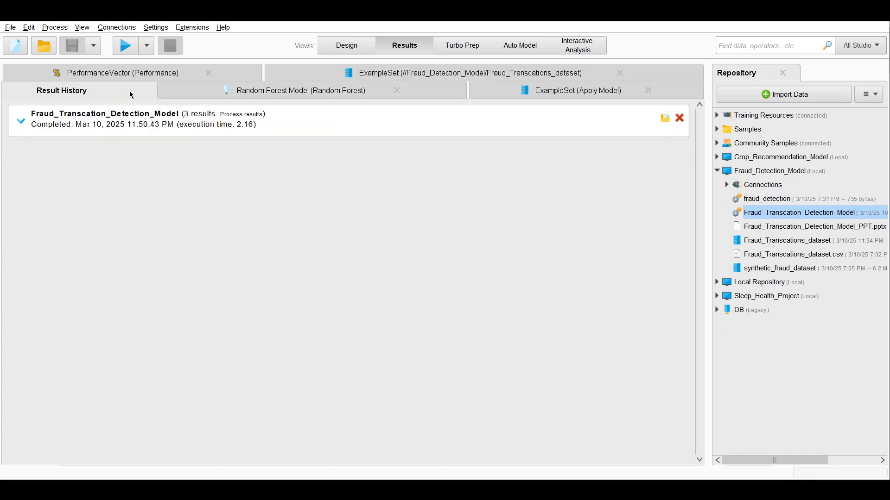
# Step: Open one tree of the Random Forest model and inspect its branches and a leaf's class distribution
pyautogui.click(292, 96)
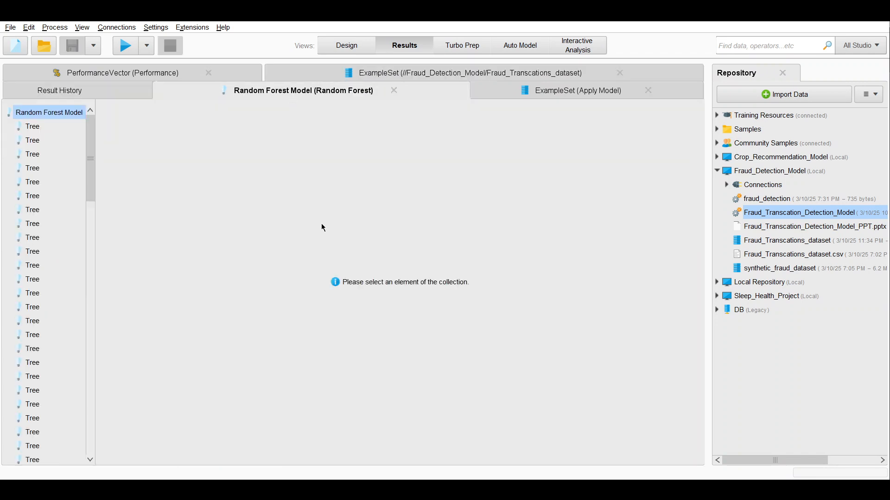
pyautogui.click(26, 294)
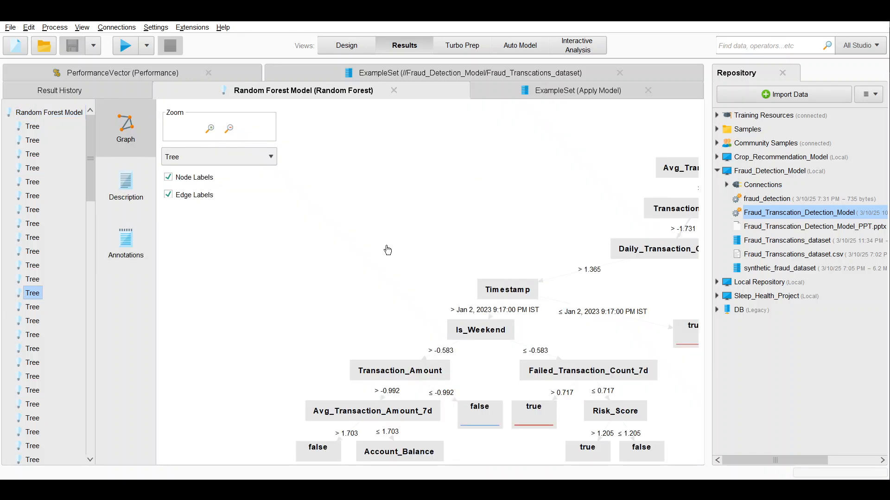
pyautogui.moveTo(569, 290); pyautogui.dragTo(400, 225)
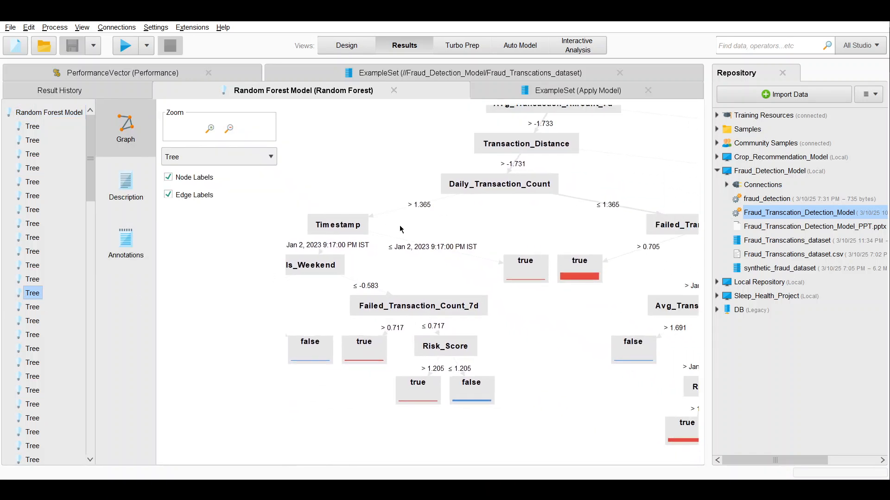
pyautogui.moveTo(521, 272)
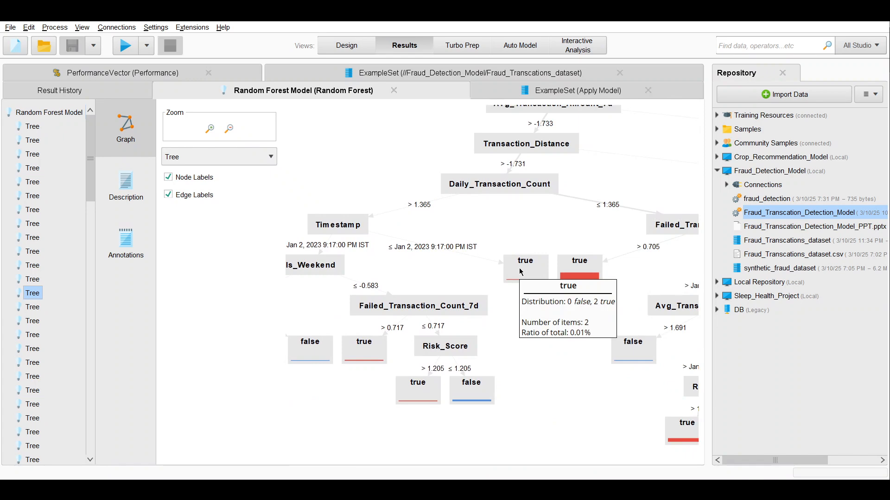
# Step: Compare the fraud labels with the predictions and confidences in the Apply Model example set, and return to the process design
pyautogui.click(568, 93)
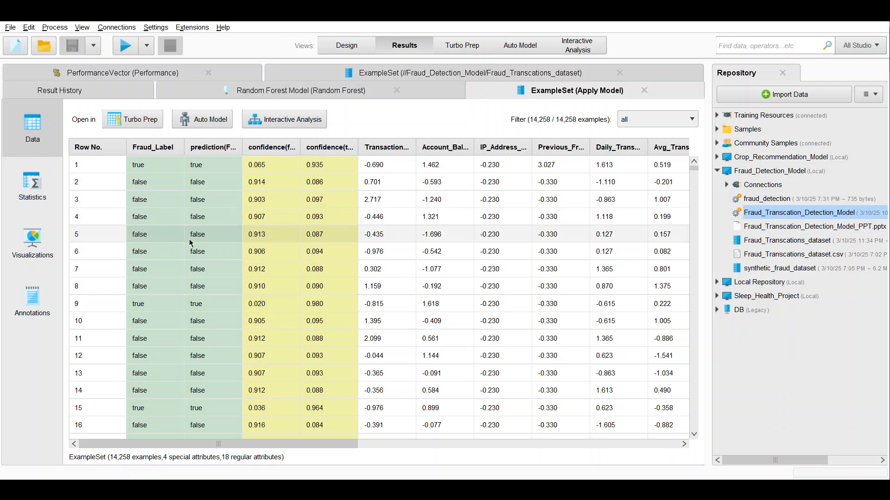
pyautogui.scroll(-2, 180, 282)
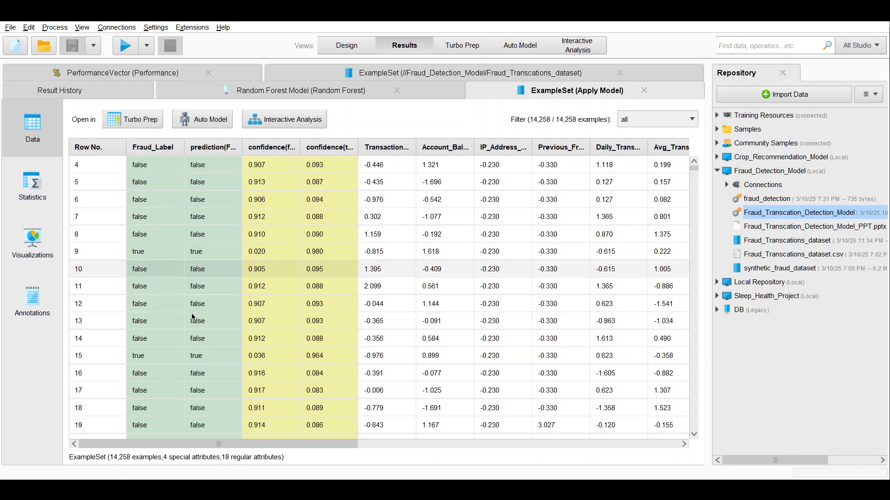
pyautogui.scroll(-4, 192, 317)
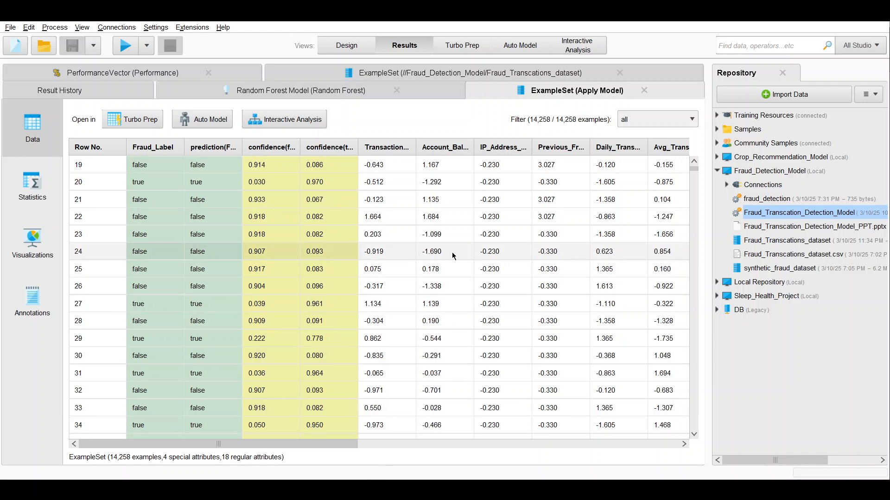
pyautogui.click(348, 45)
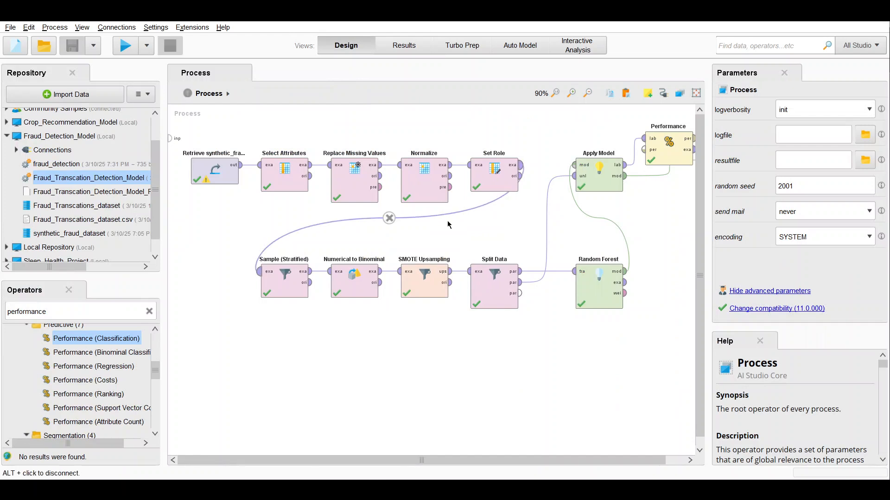